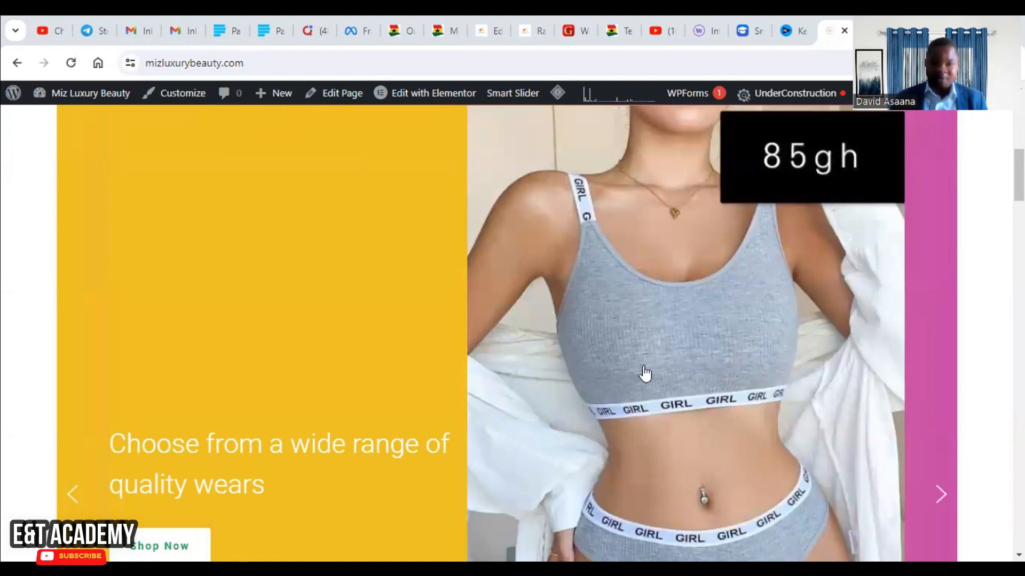
Step: View the slider on the Miz Luxury Beauty homepage and switch to the Rapid Improvement Pharmaceutical homepage
scroll(748, 402, down, 1)
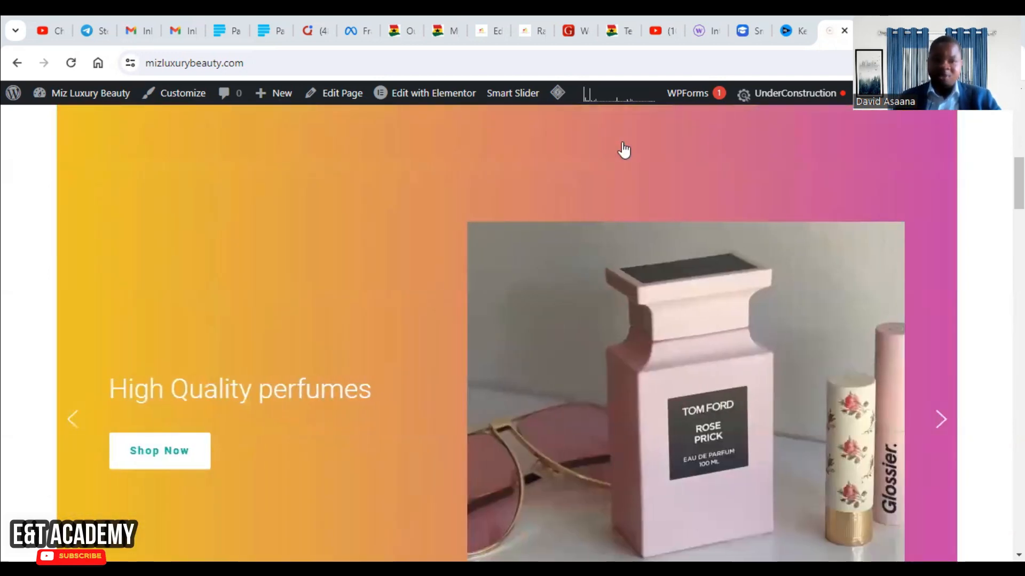
click(483, 27)
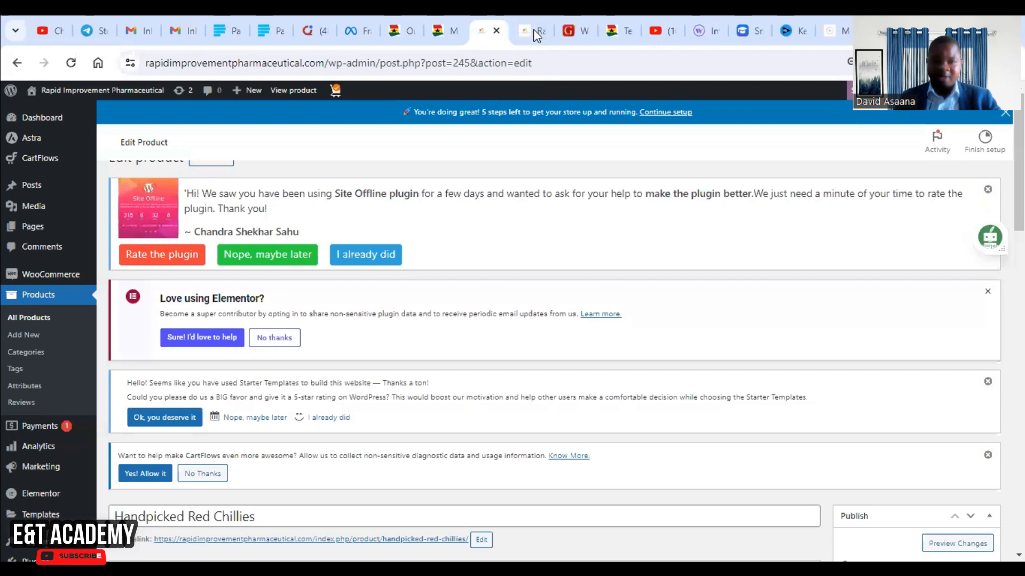
click(533, 29)
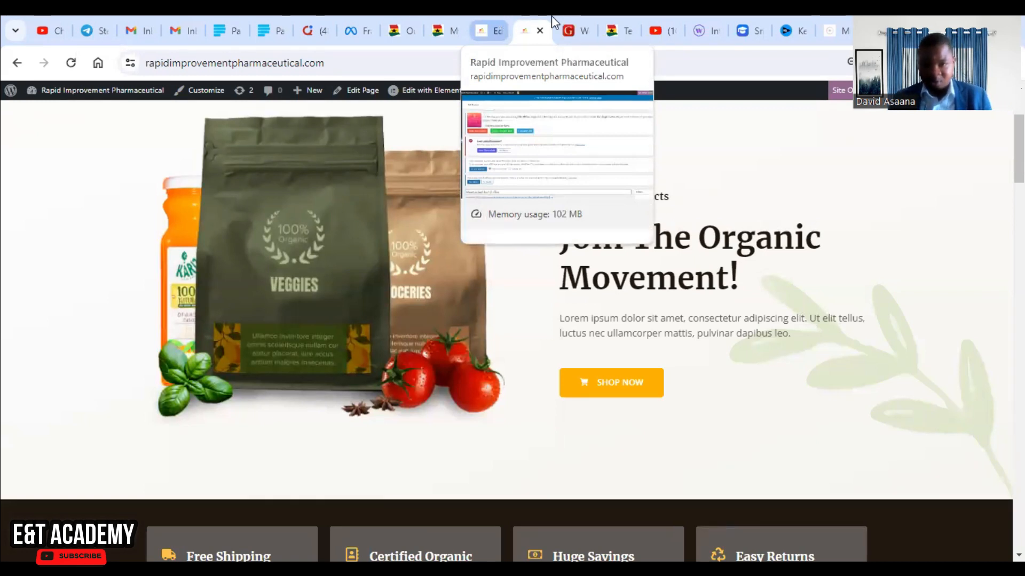
Step: Open the pricing page on the Smart Slider website and review the Free, Standard and Premium plans
click(741, 29)
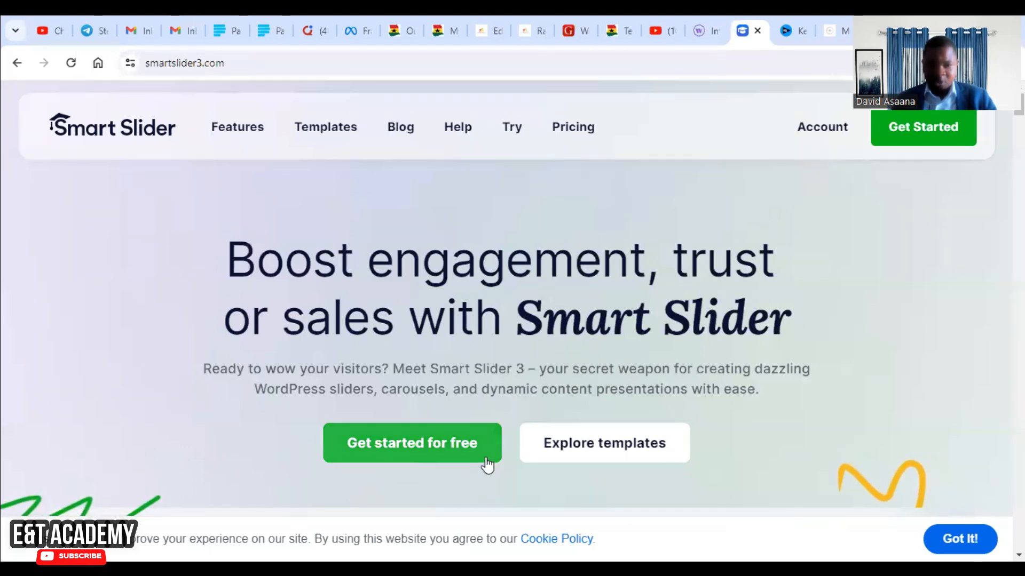
scroll(475, 467, down, 2)
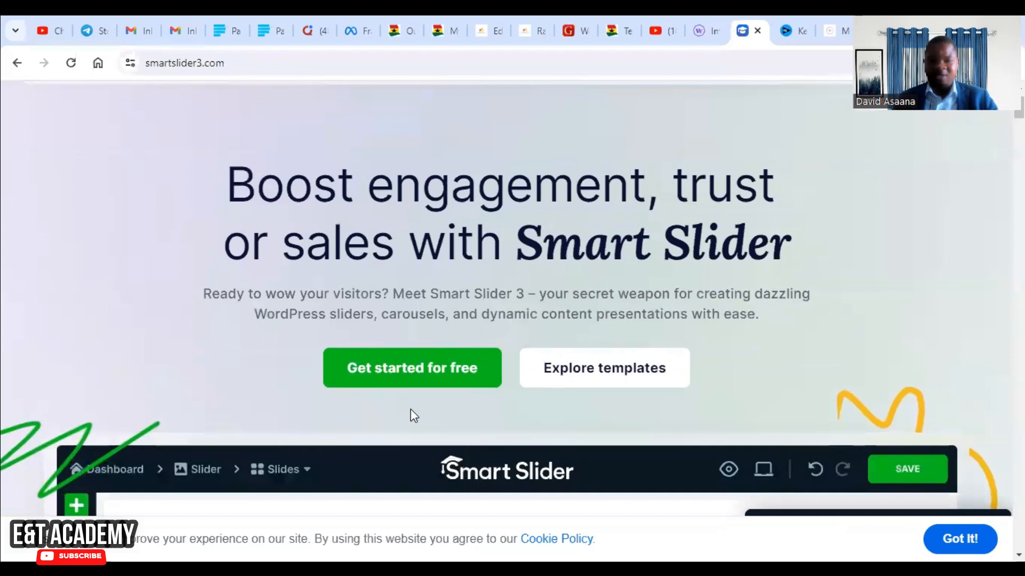
scroll(475, 374, down, 4)
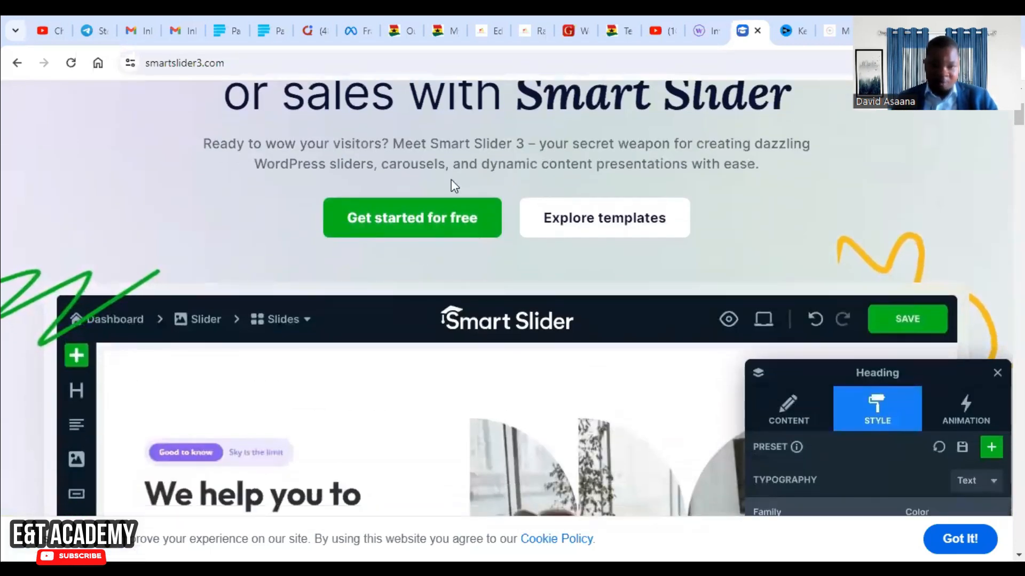
click(445, 225)
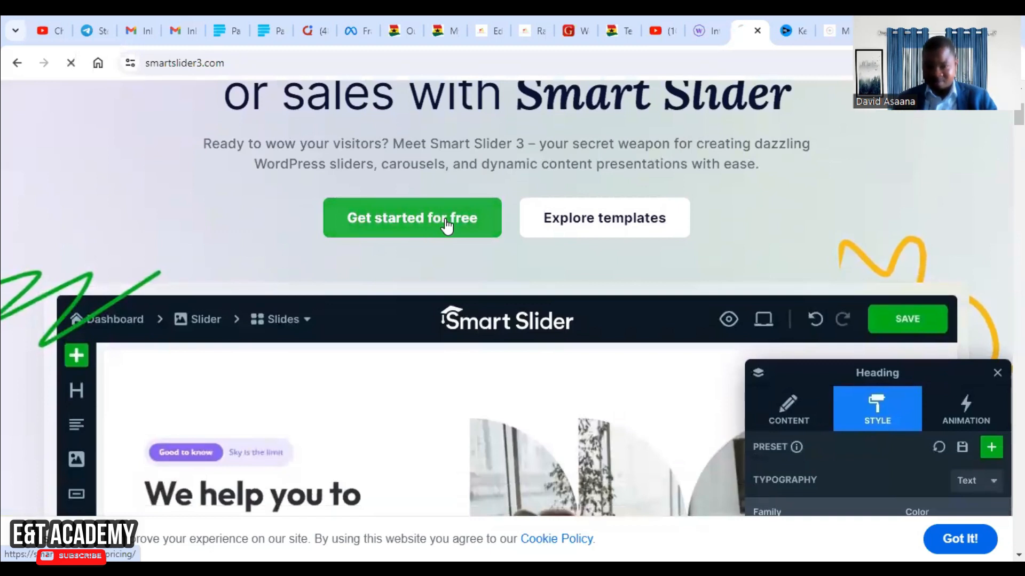
scroll(512, 314, down, 5)
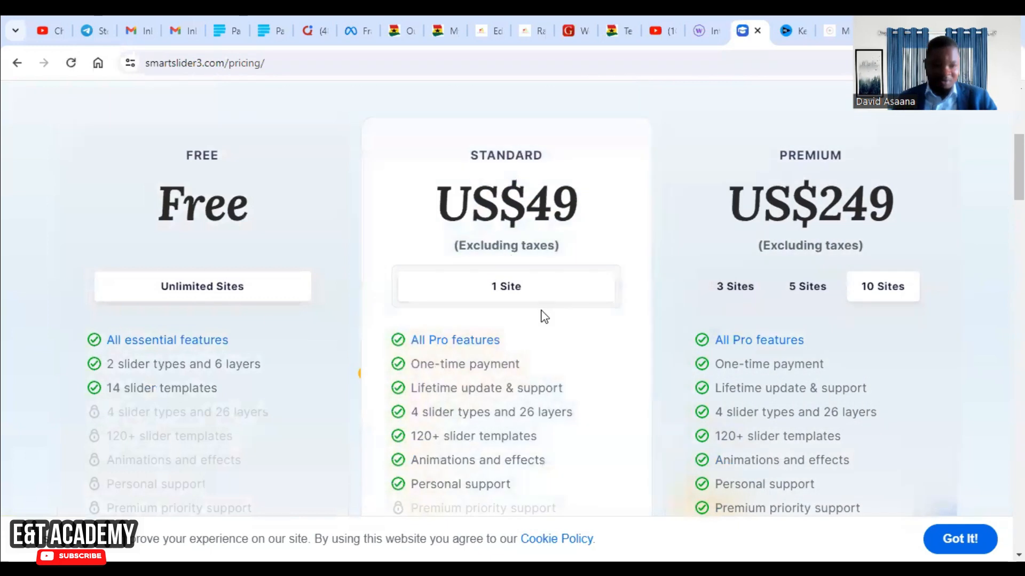
scroll(209, 301, down, 5)
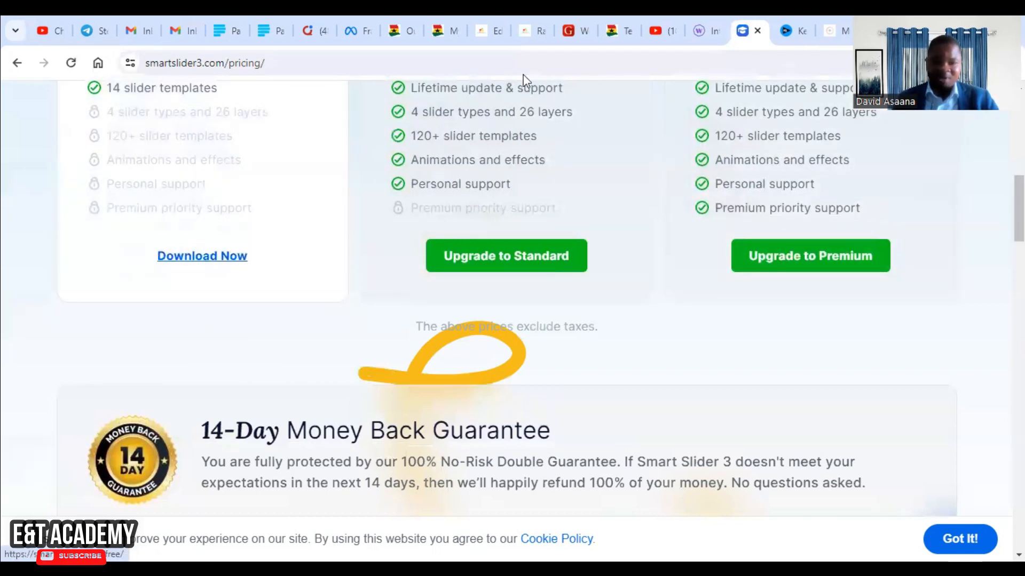
scroll(894, 232, up, 7)
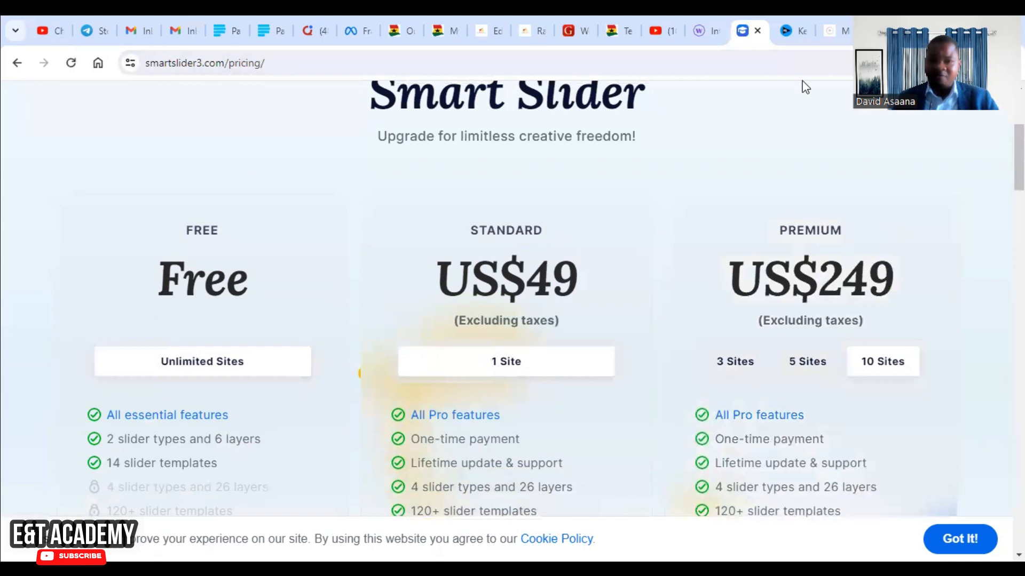
Step: Open the page for adding a new plugin in the Rapid Improvement Pharmaceutical site's WordPress admin
click(487, 33)
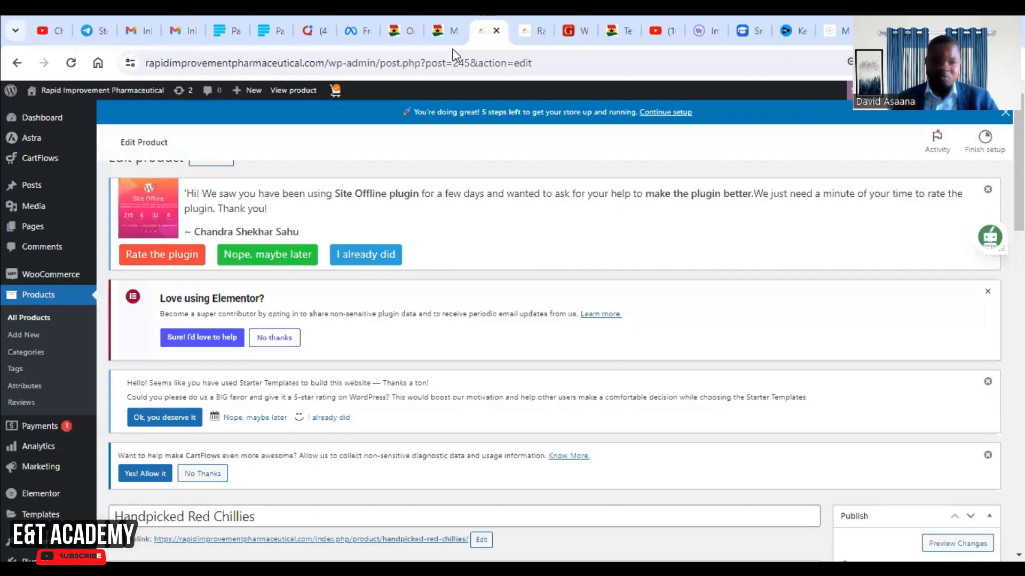
mouse_move(122, 92)
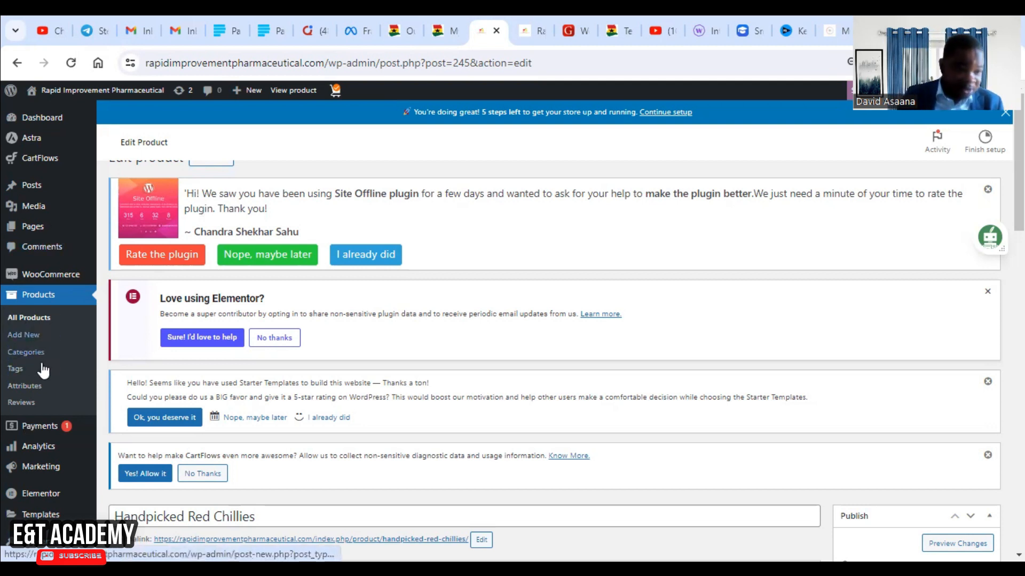
scroll(81, 320, down, 5)
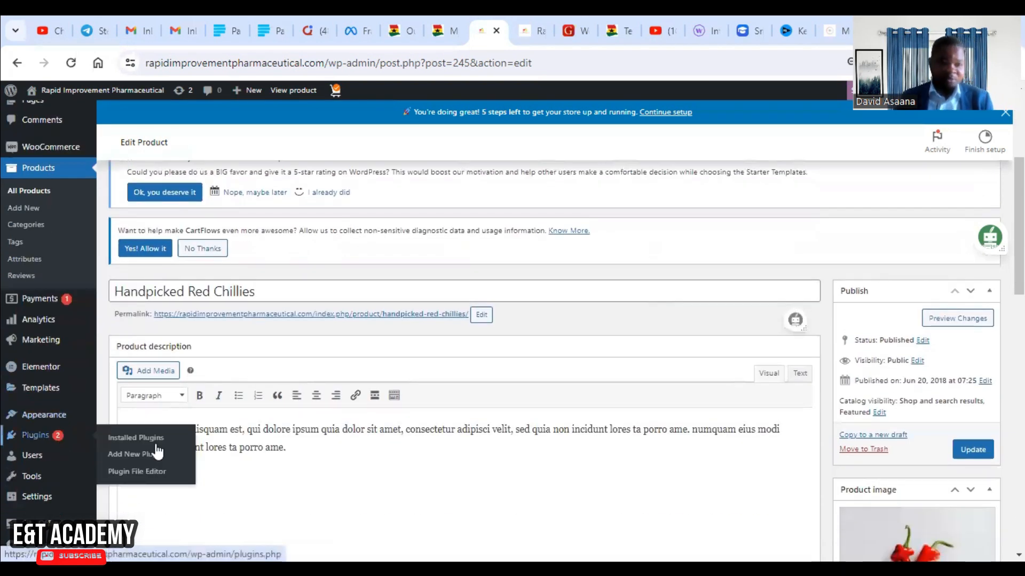
mouse_move(84, 450)
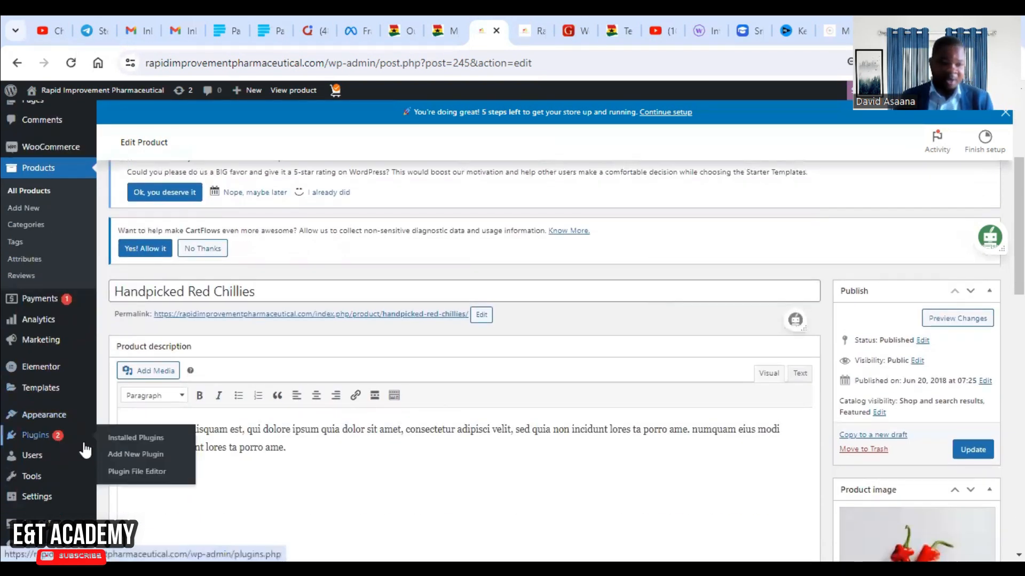
click(145, 459)
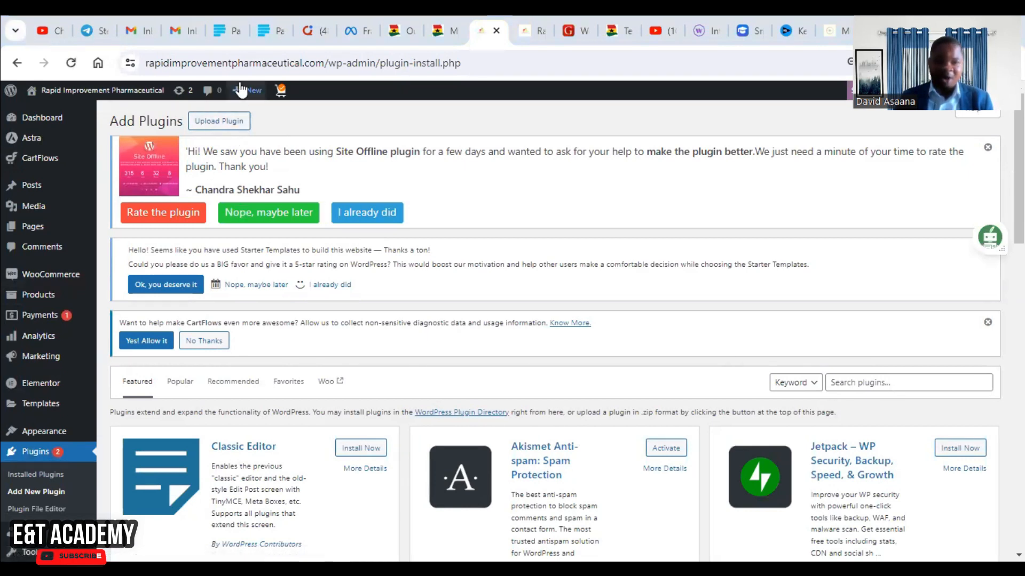
Step: Install the plugin from the uploaded file smart-slider-3.zip and activate it
click(229, 122)
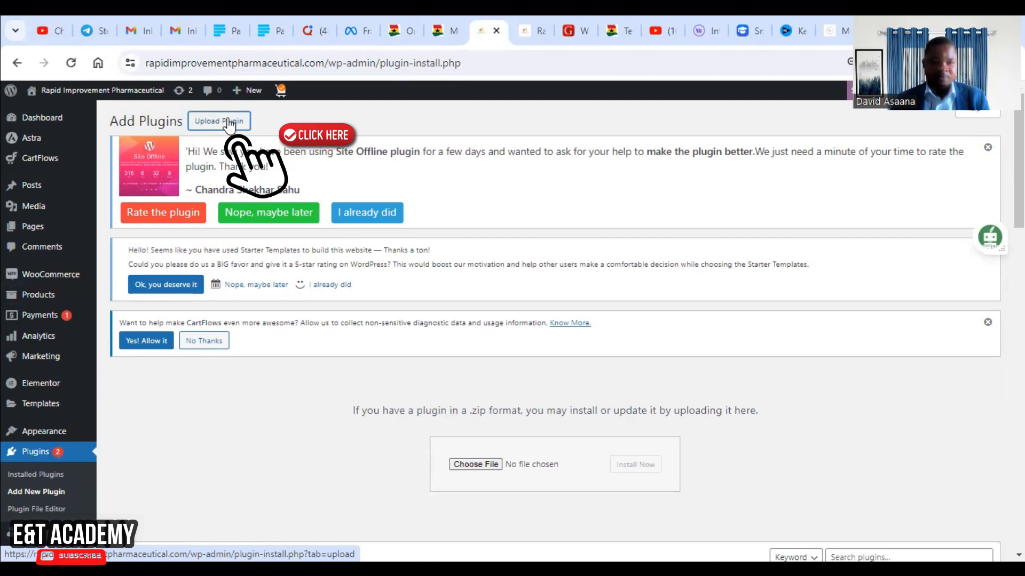
click(483, 467)
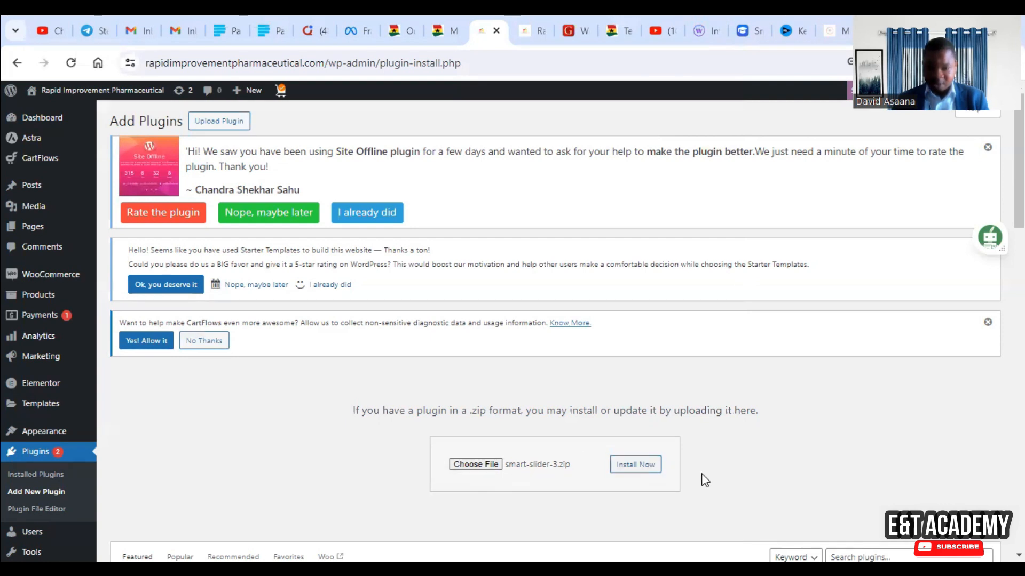
click(645, 468)
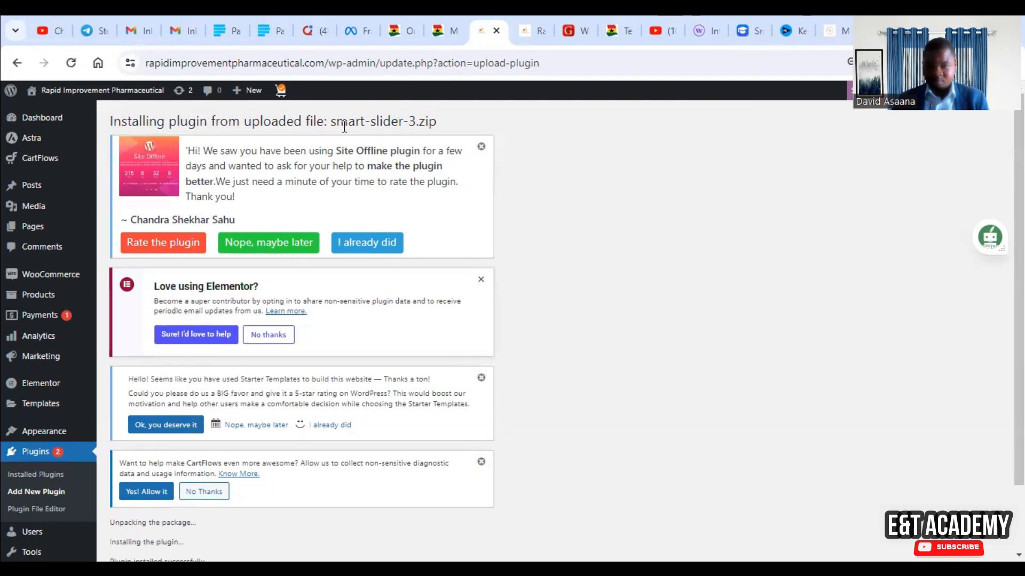
scroll(344, 126, down, 2)
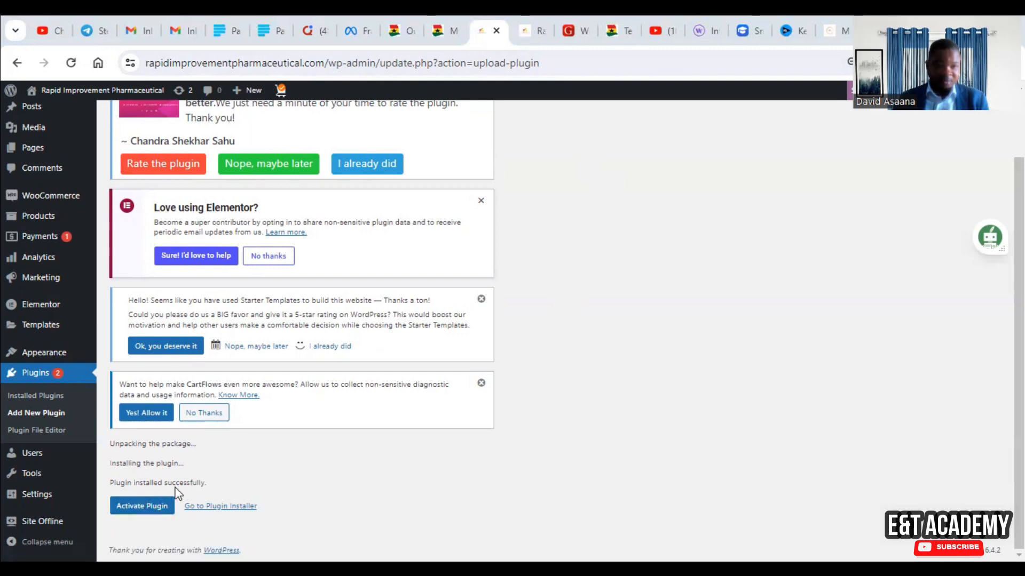
scroll(251, 473, up, 2)
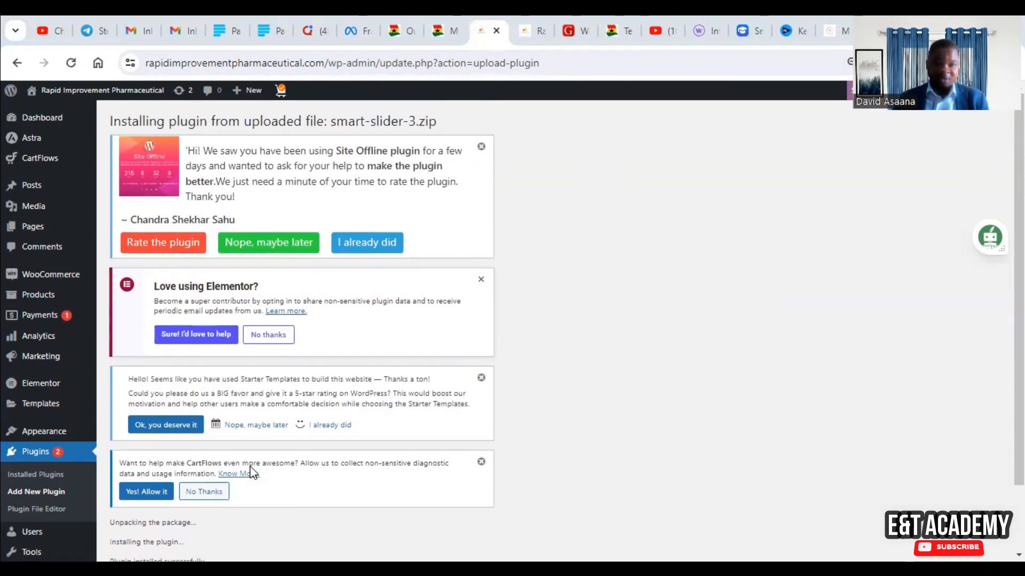
scroll(251, 473, down, 2)
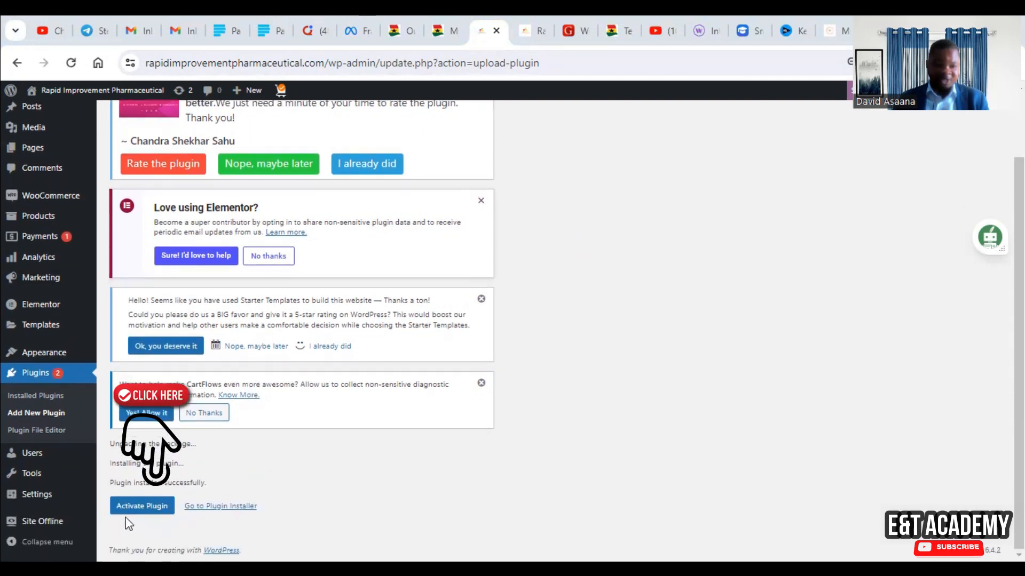
click(153, 513)
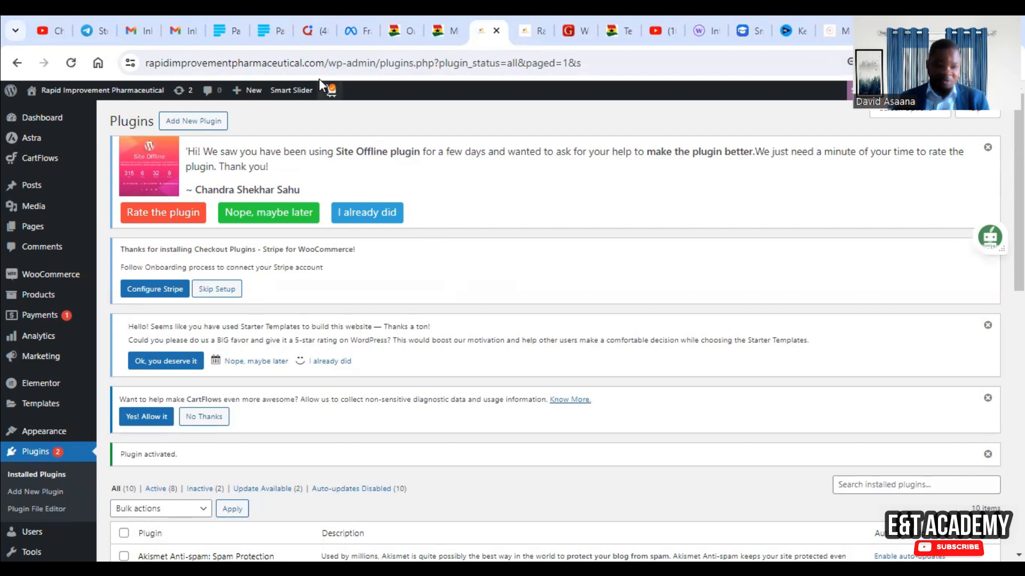
Step: Open the Smart Slider dashboard past its welcome page and start a new project with a template
mouse_move(309, 100)
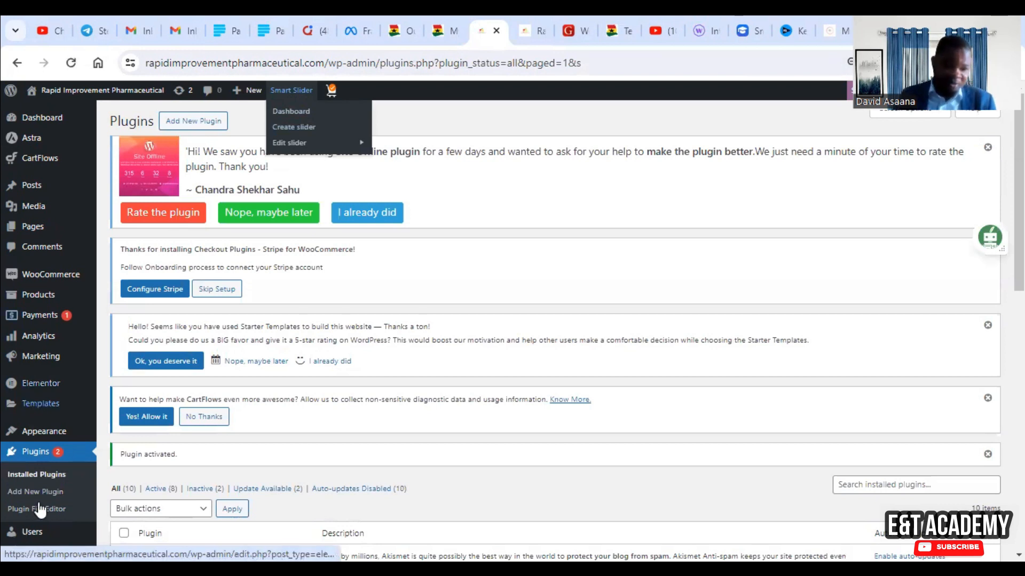
scroll(57, 528, down, 4)
mouse_move(47, 539)
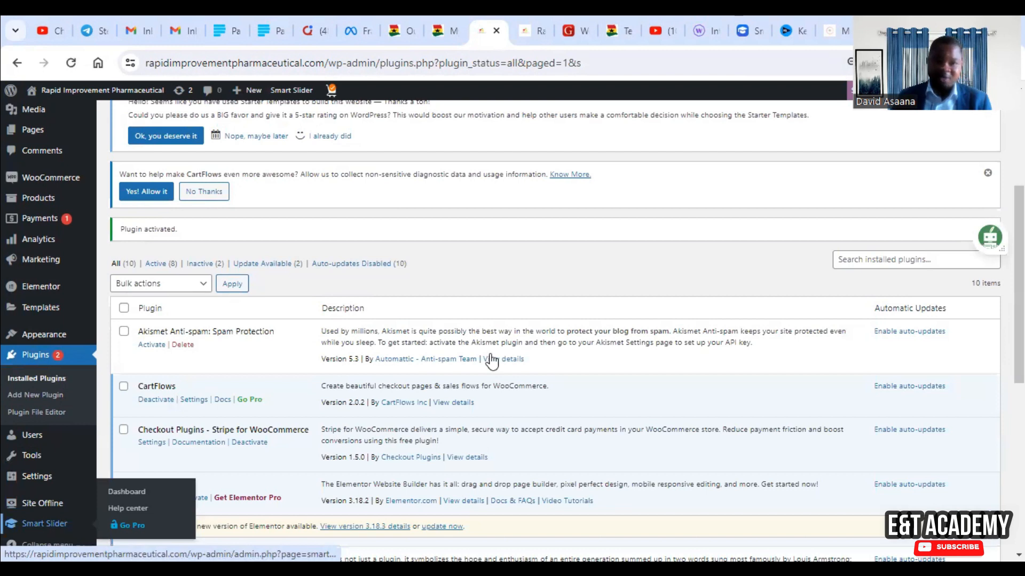
scroll(301, 94, up, 4)
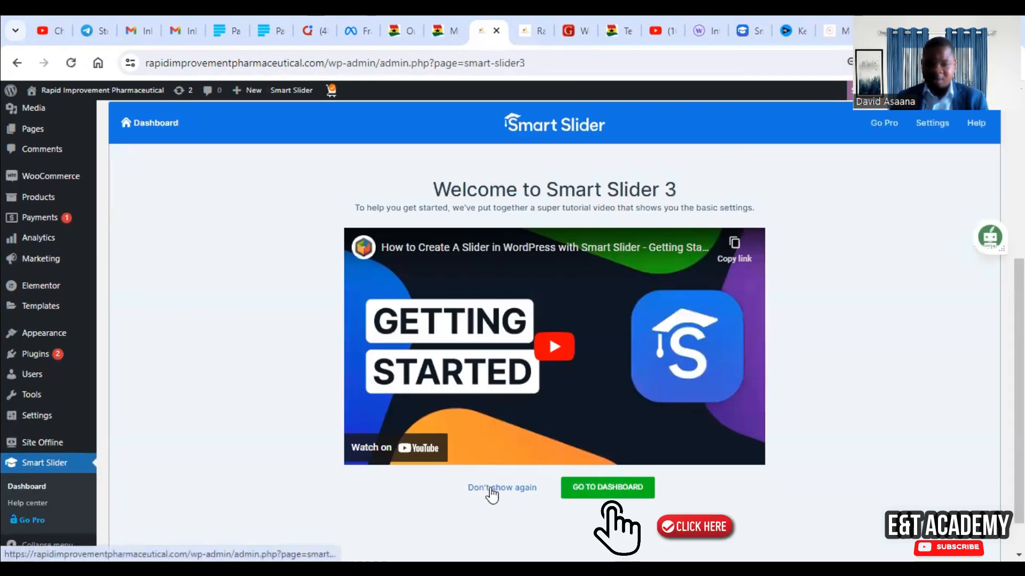
click(608, 495)
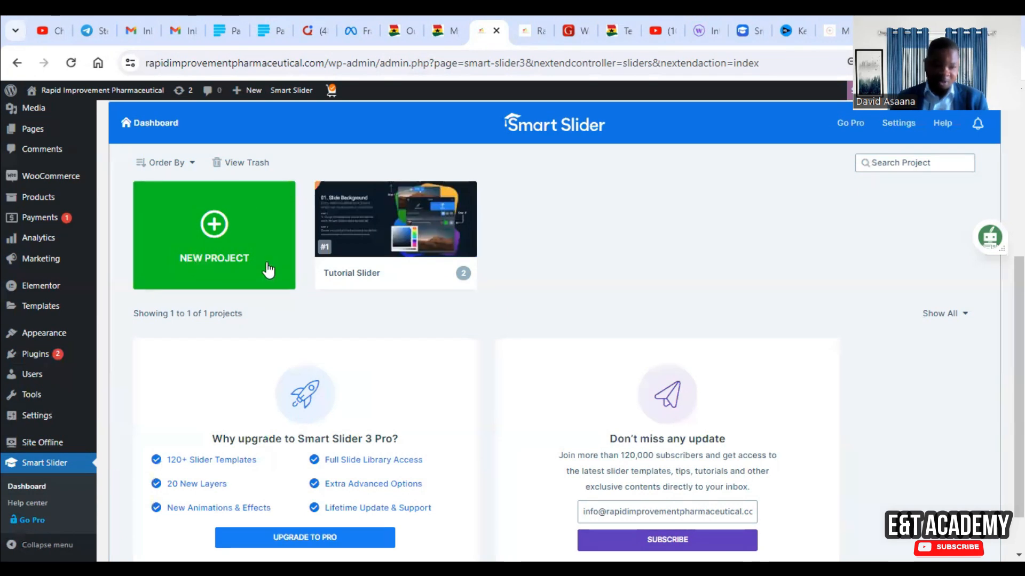
click(224, 236)
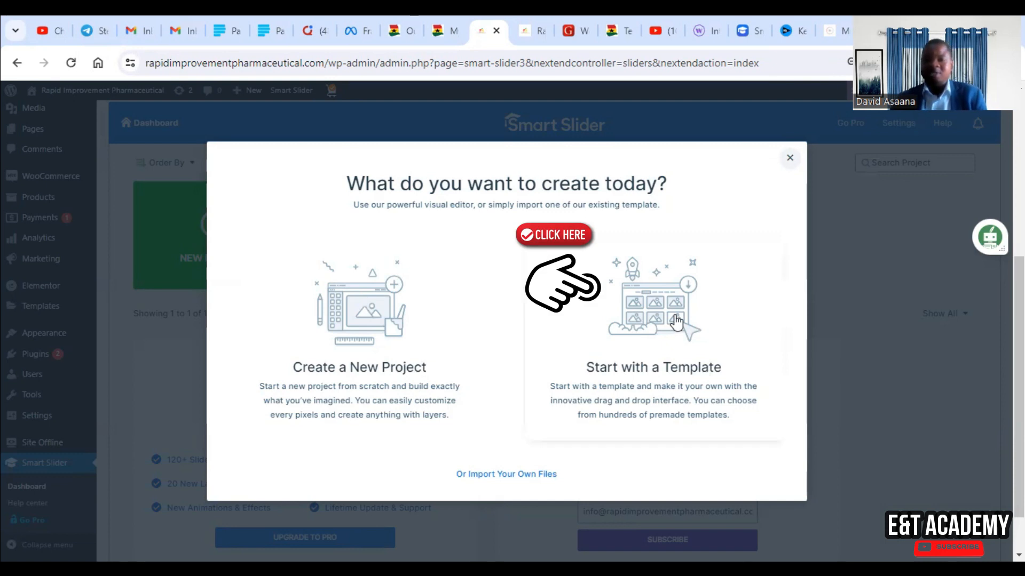
click(677, 317)
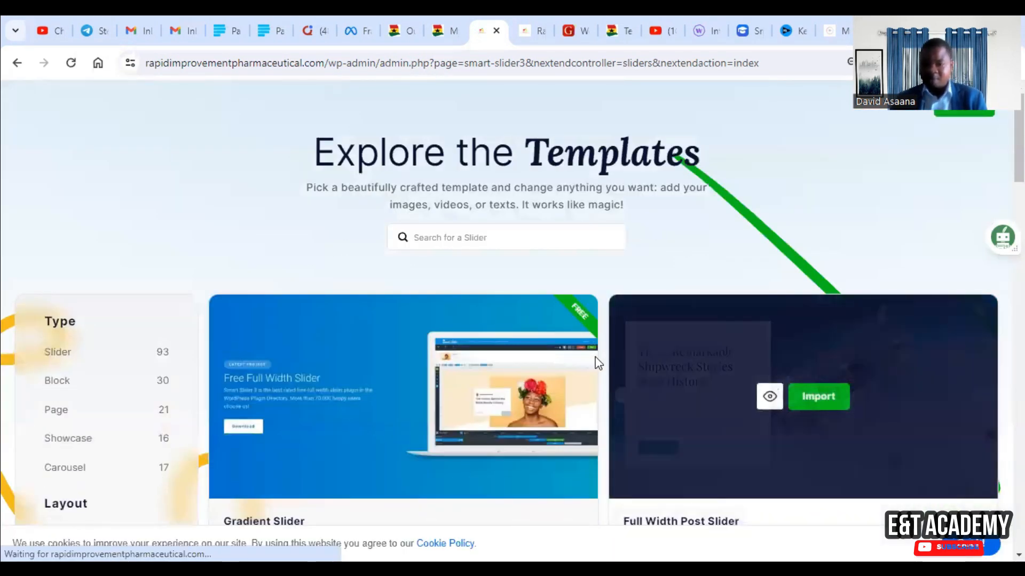
Step: Browse the free slider templates in the Smart Slider template library to find a suitable design
scroll(485, 396, down, 3)
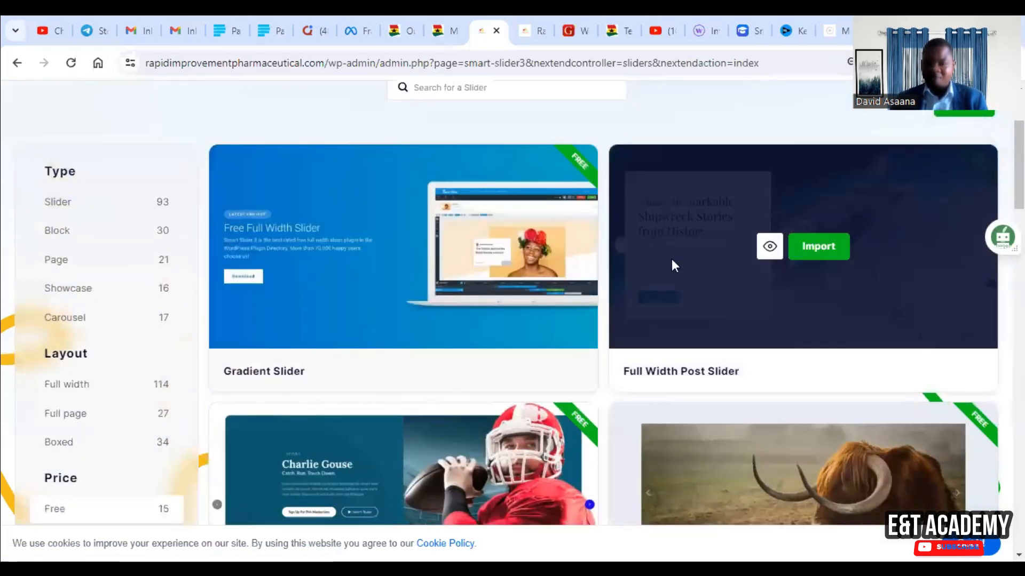
scroll(676, 305, down, 9)
scroll(676, 305, up, 6)
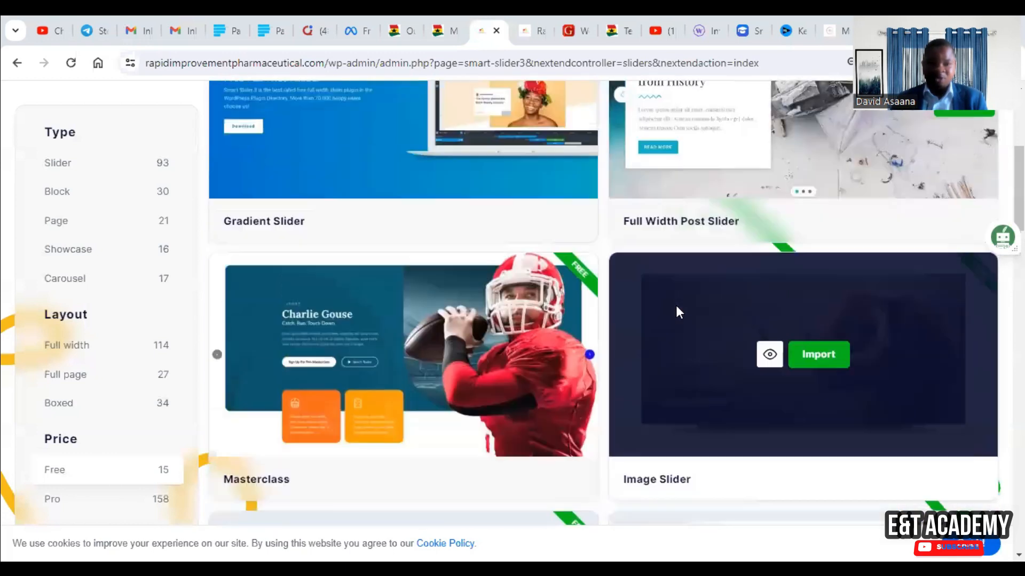
scroll(830, 325, up, 6)
scroll(786, 370, down, 20)
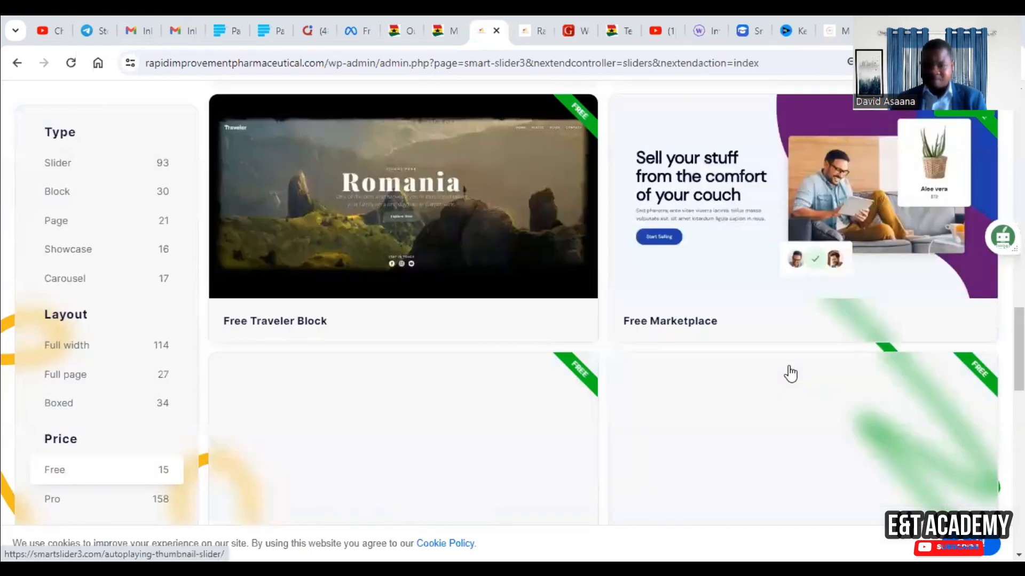
scroll(790, 374, down, 4)
scroll(790, 374, up, 15)
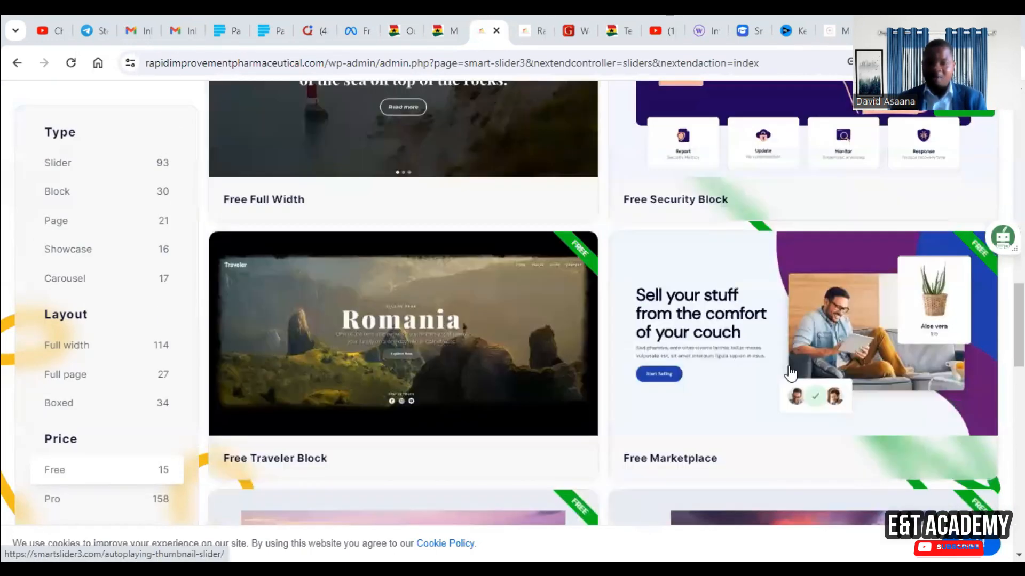
scroll(791, 373, up, 12)
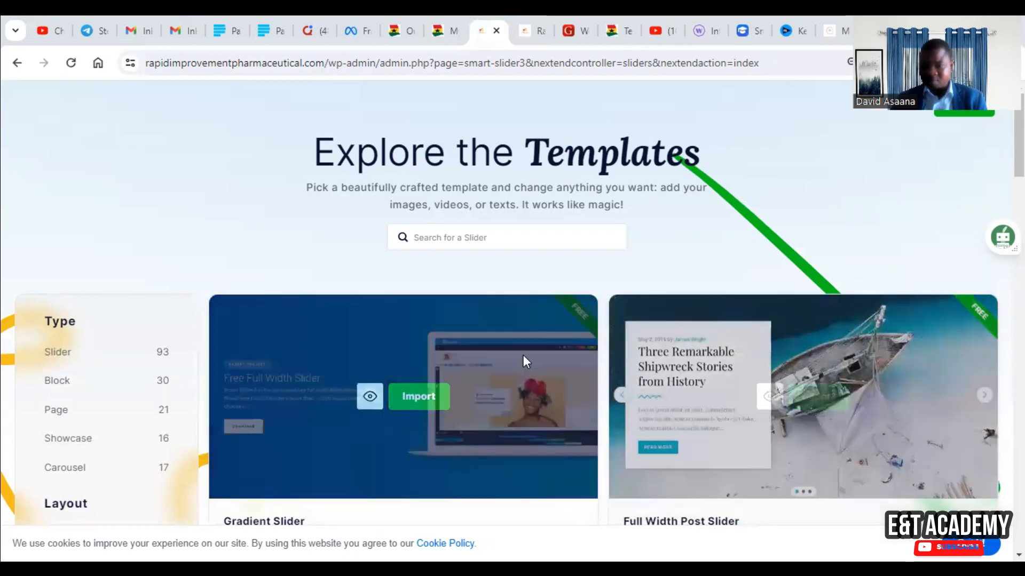
scroll(274, 384, down, 3)
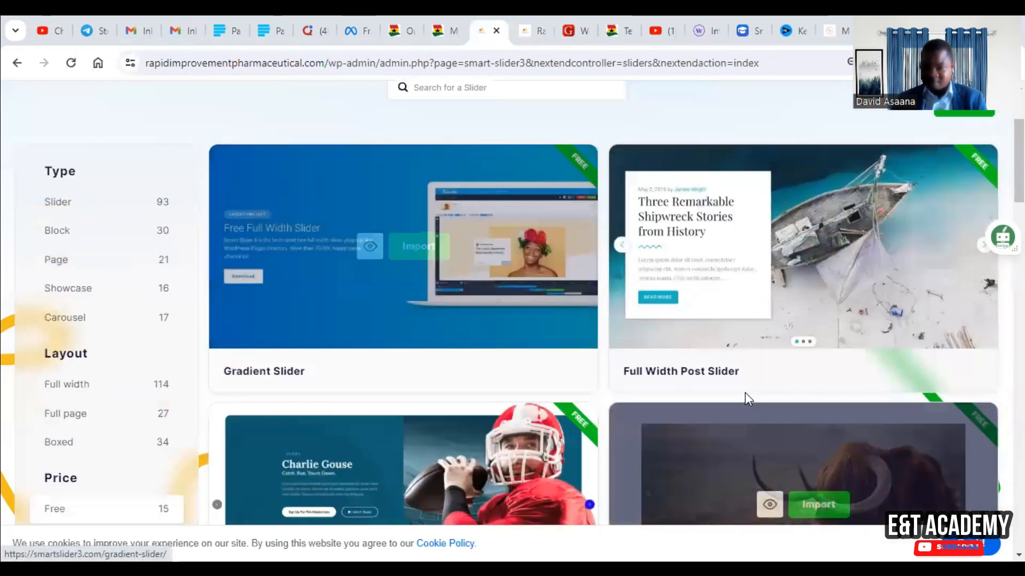
scroll(743, 389, down, 4)
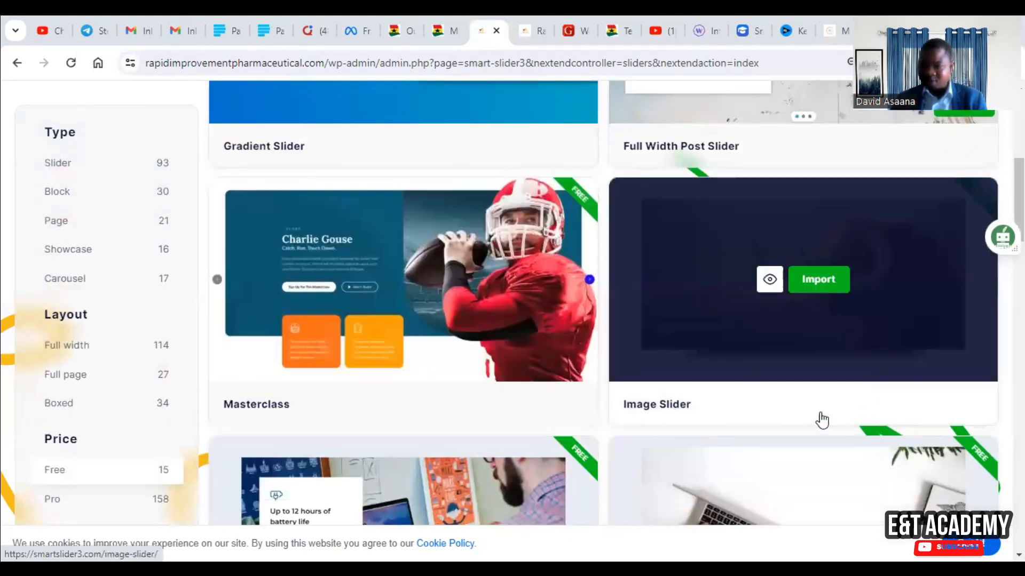
Step: Import the free Gradient Slider template from the template library, going through the community subscription prompt
scroll(591, 421, down, 4)
scroll(653, 391, up, 10)
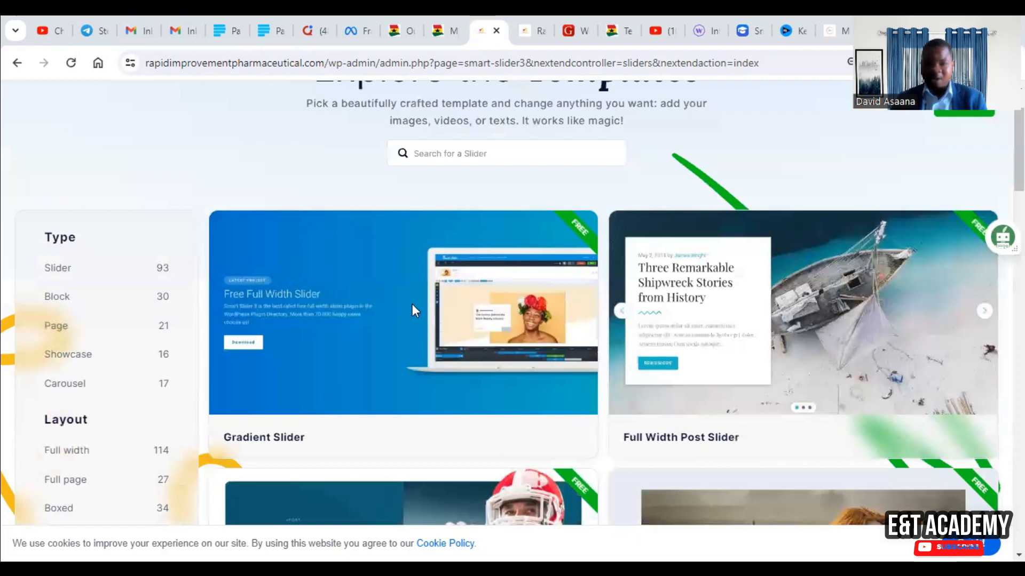
scroll(507, 317, up, 2)
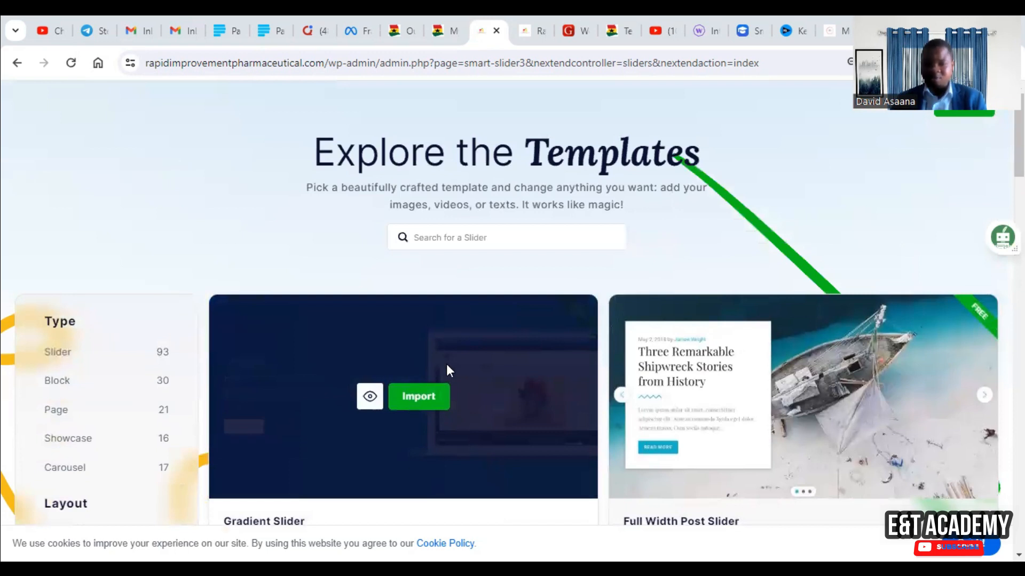
click(418, 397)
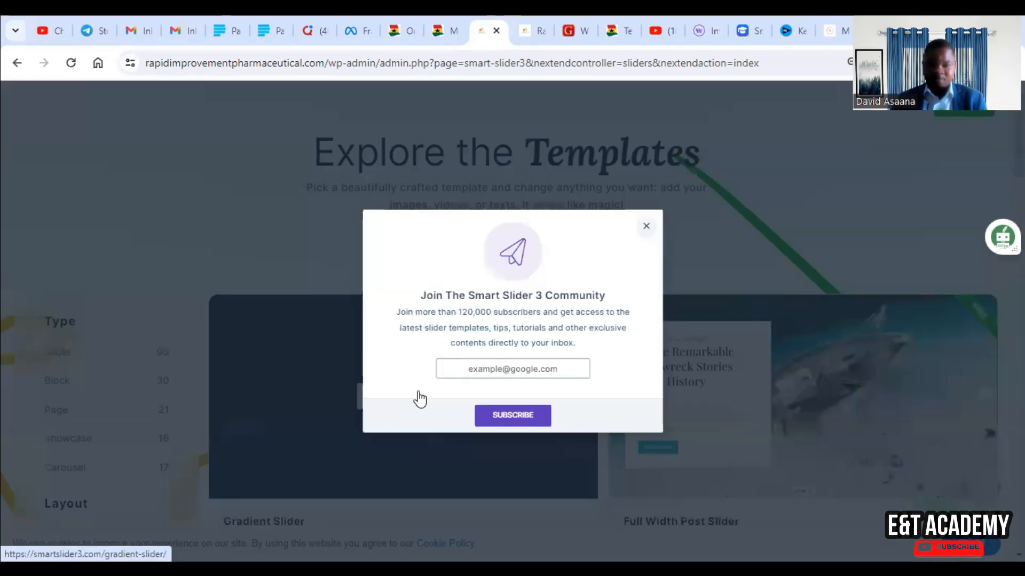
click(521, 370)
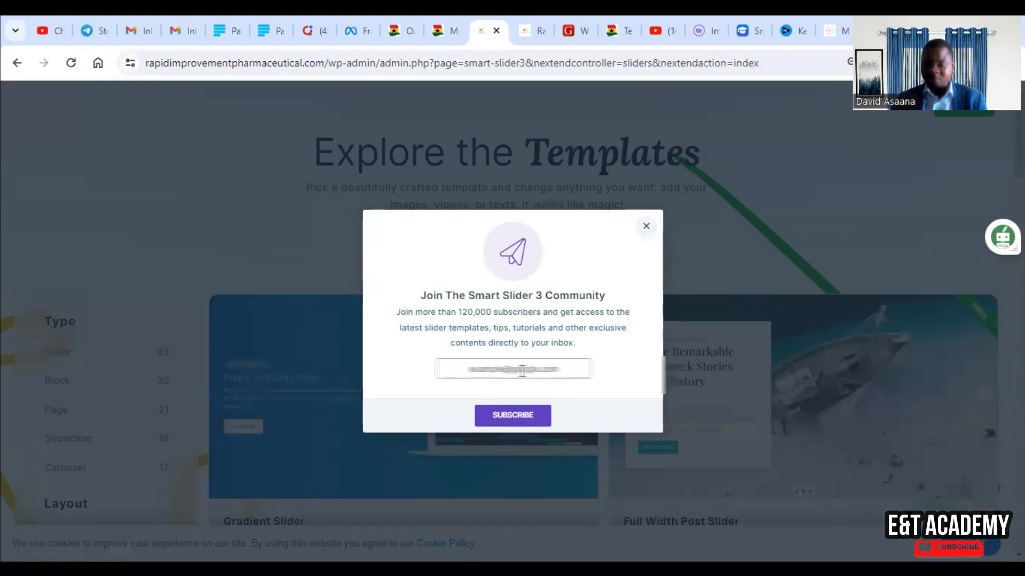
click(522, 370)
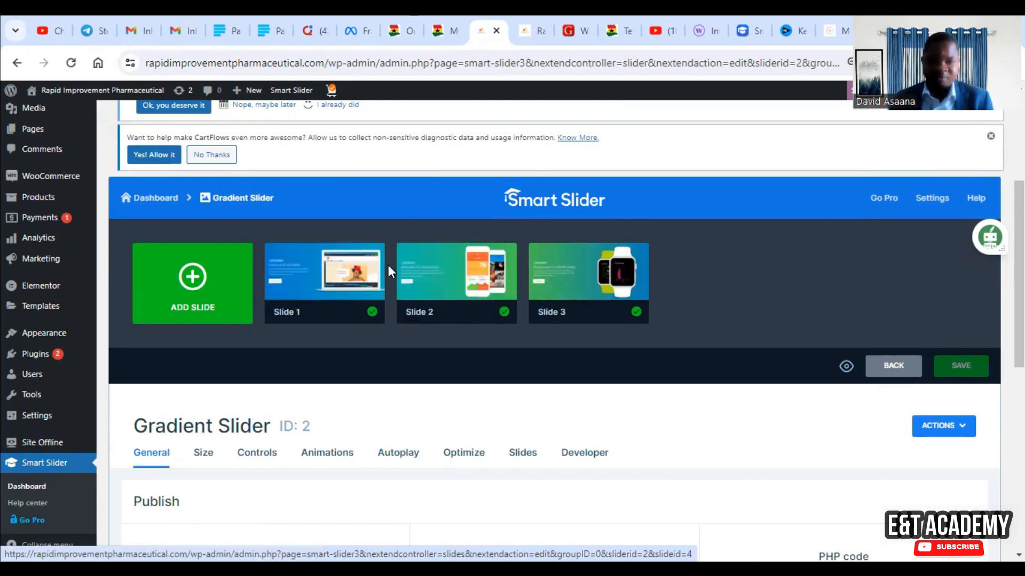
Step: Switch to the site's homepage and open it for editing with Elementor
click(324, 271)
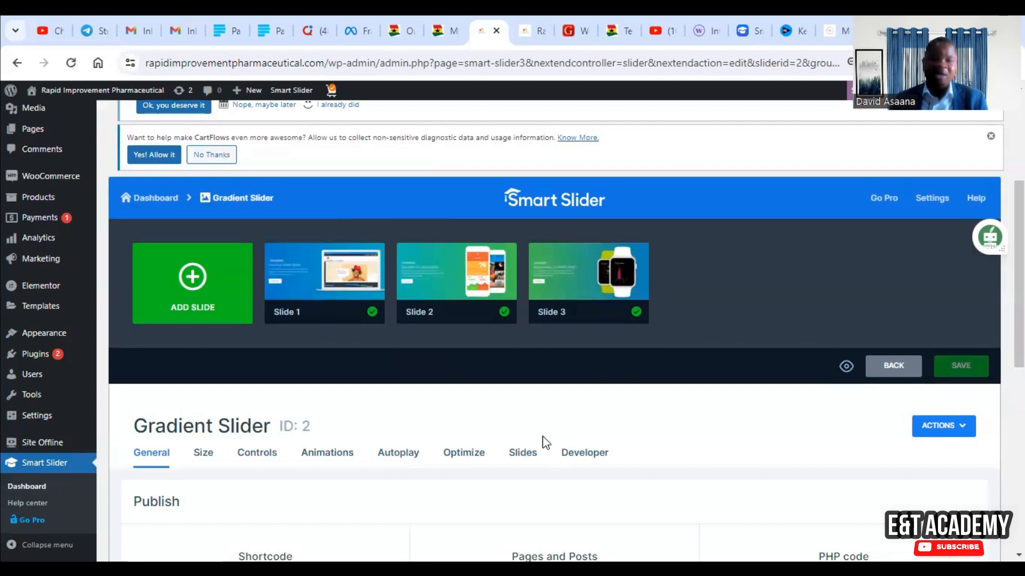
mouse_move(353, 267)
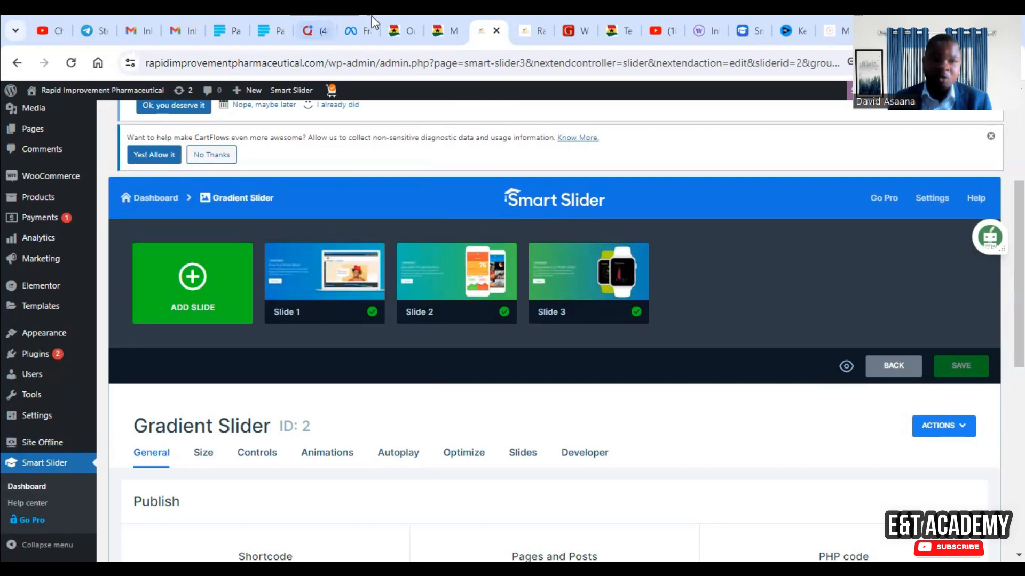
click(531, 28)
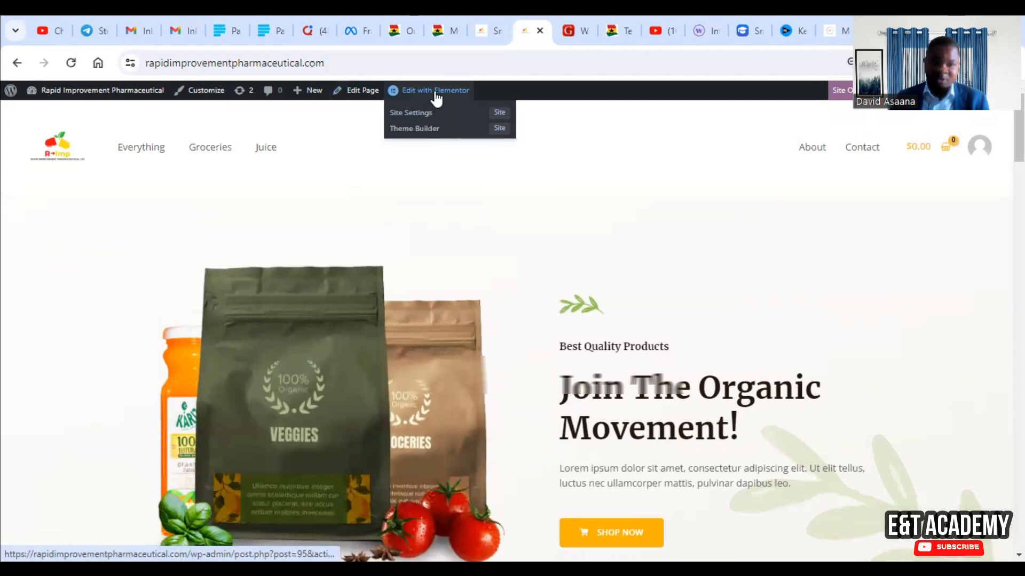
click(436, 95)
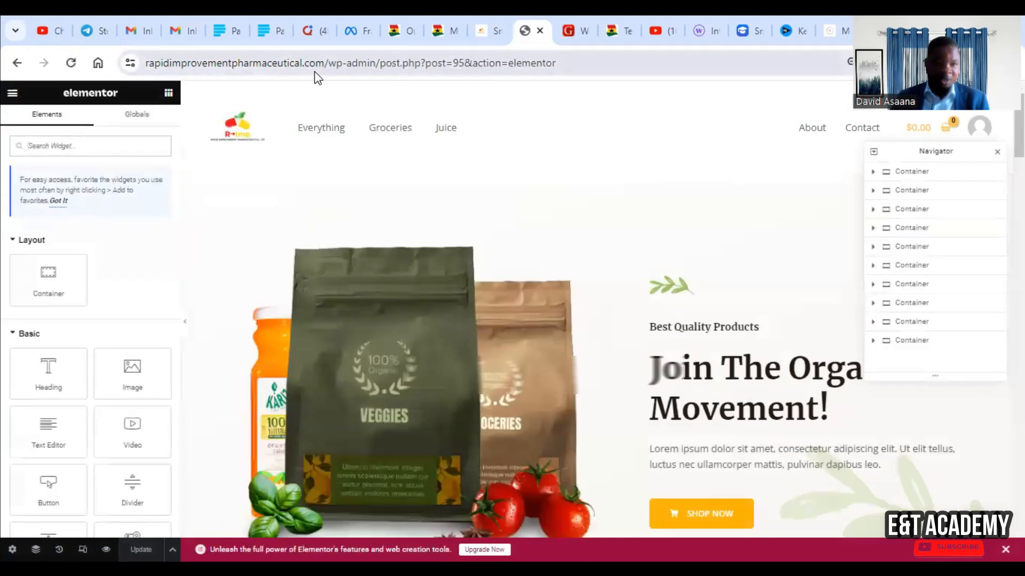
Step: Look over the homepage for a place for the slider and search the Elementor widgets for "slider"
click(91, 141)
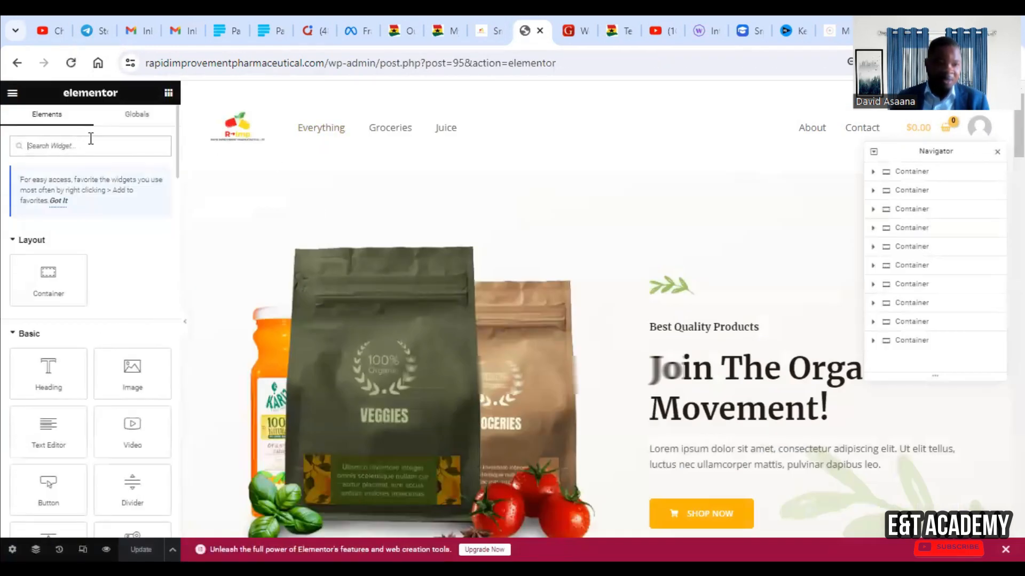
scroll(583, 251, down, 8)
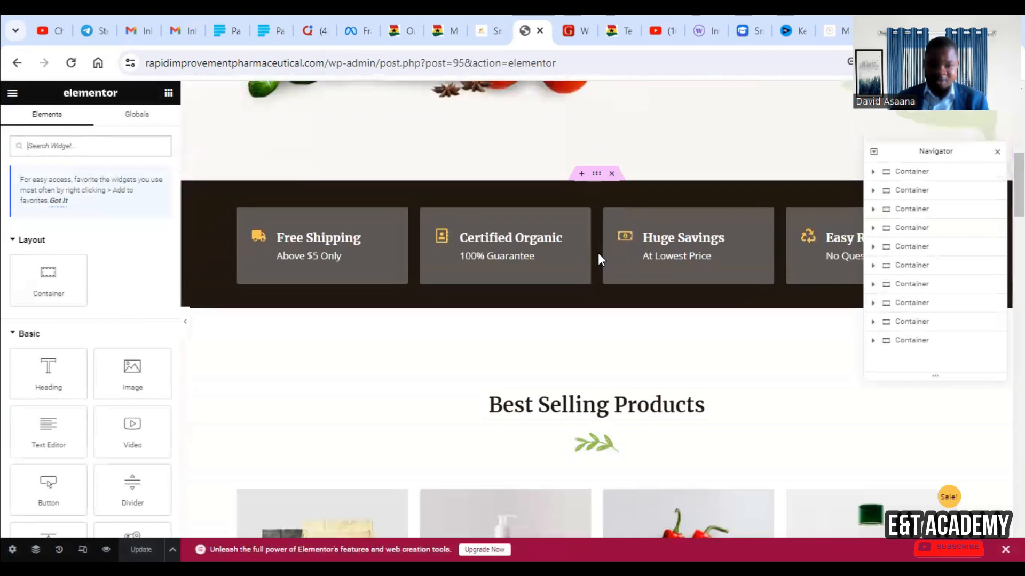
scroll(598, 256, up, 8)
scroll(631, 215, down, 7)
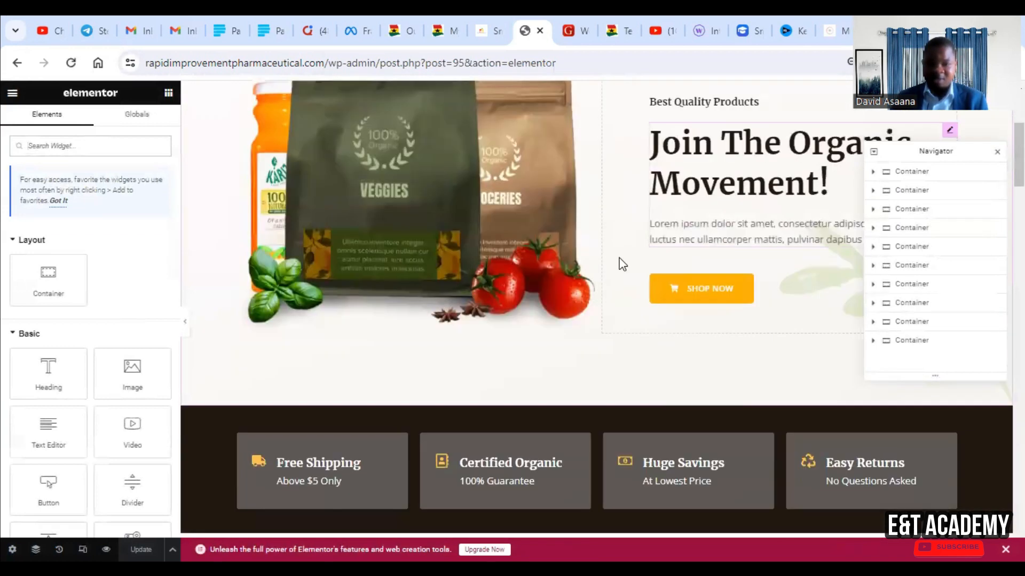
scroll(601, 201, up, 5)
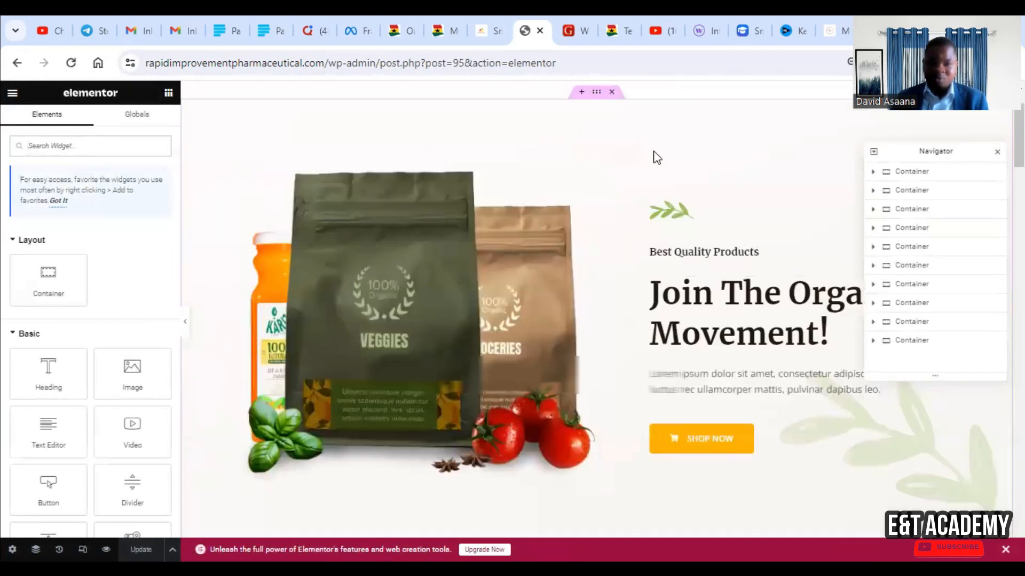
scroll(587, 213, down, 3)
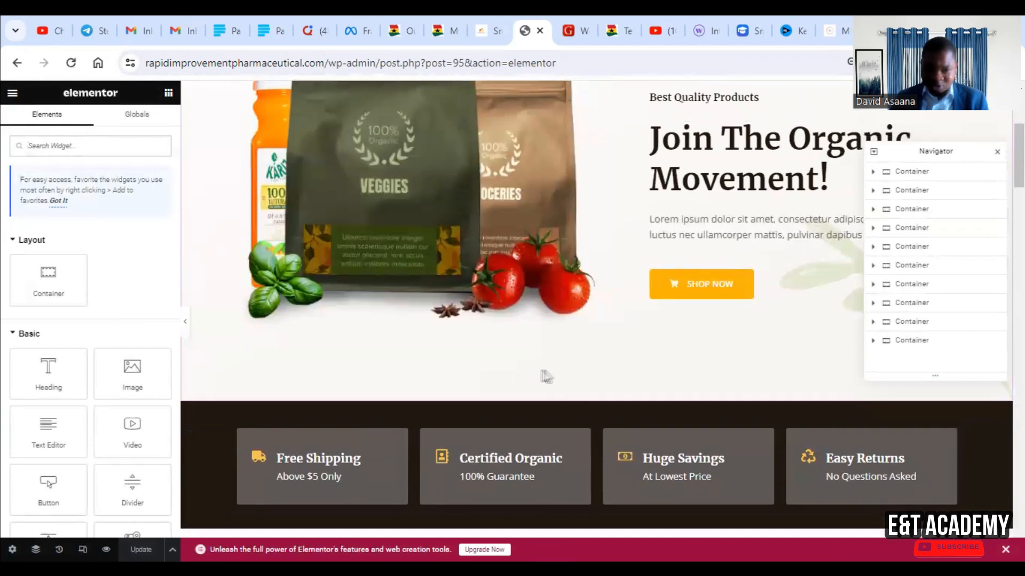
scroll(545, 377, down, 3)
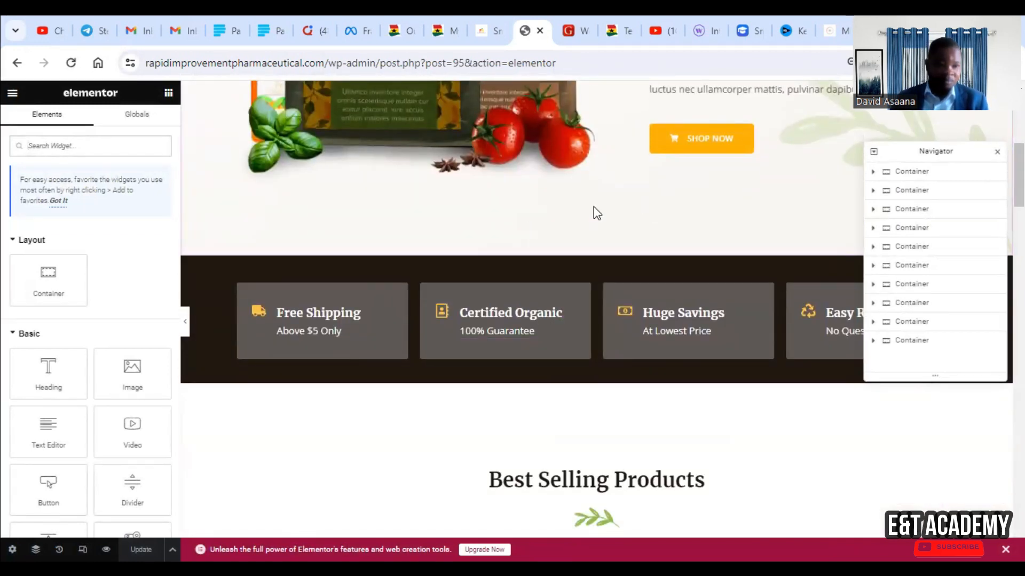
click(83, 146)
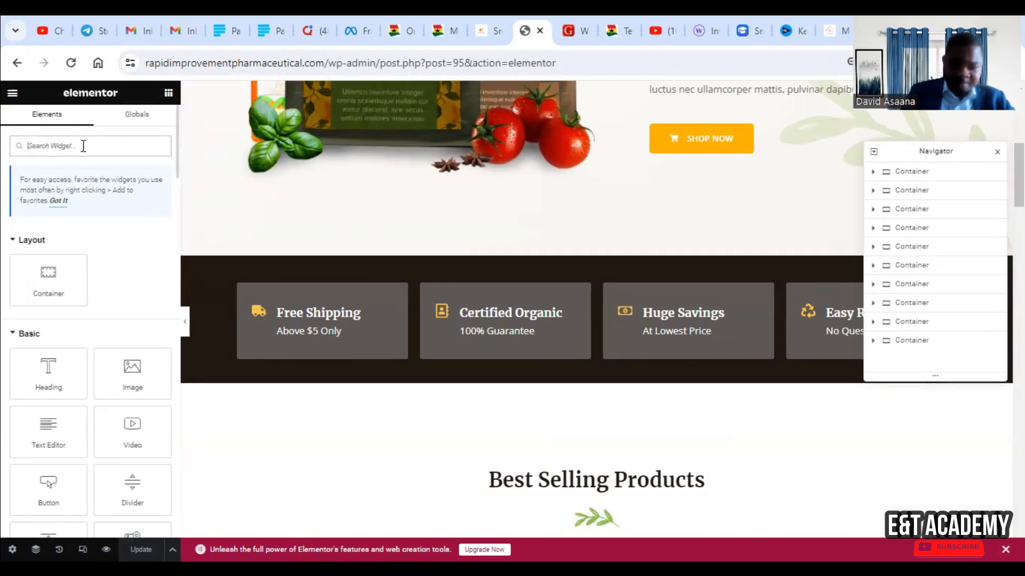
text(slider)
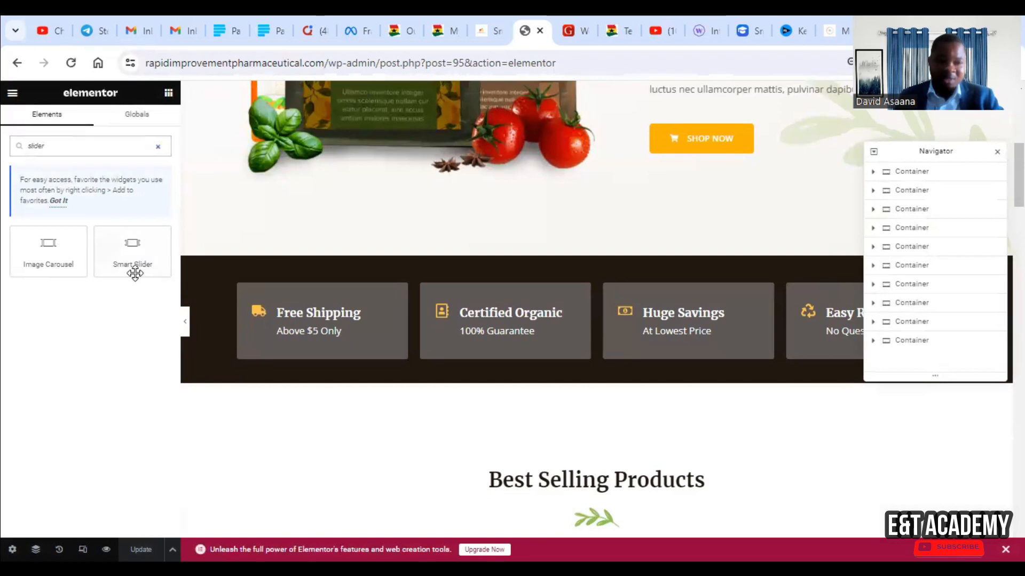
Step: Add an empty section between the hero banner and the Free Shipping strip and place the Smart Slider widget in it
drag(131, 258, 556, 221)
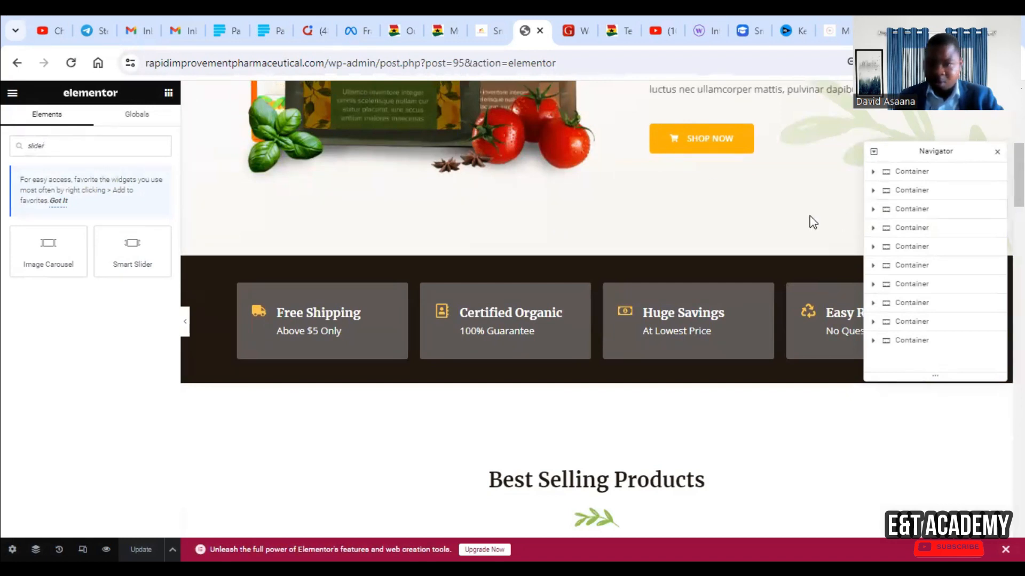
scroll(632, 297, up, 3)
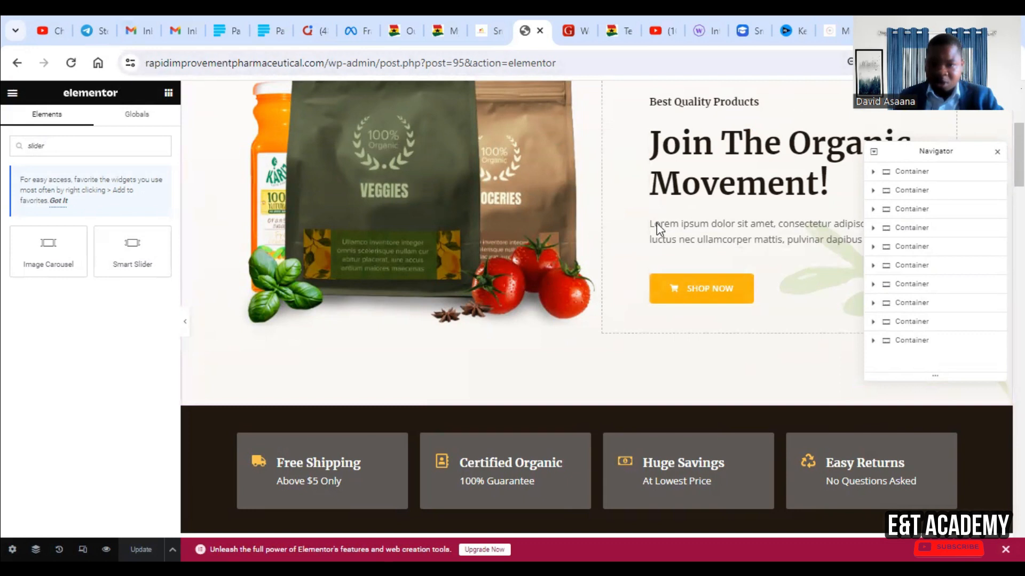
scroll(581, 368, down, 3)
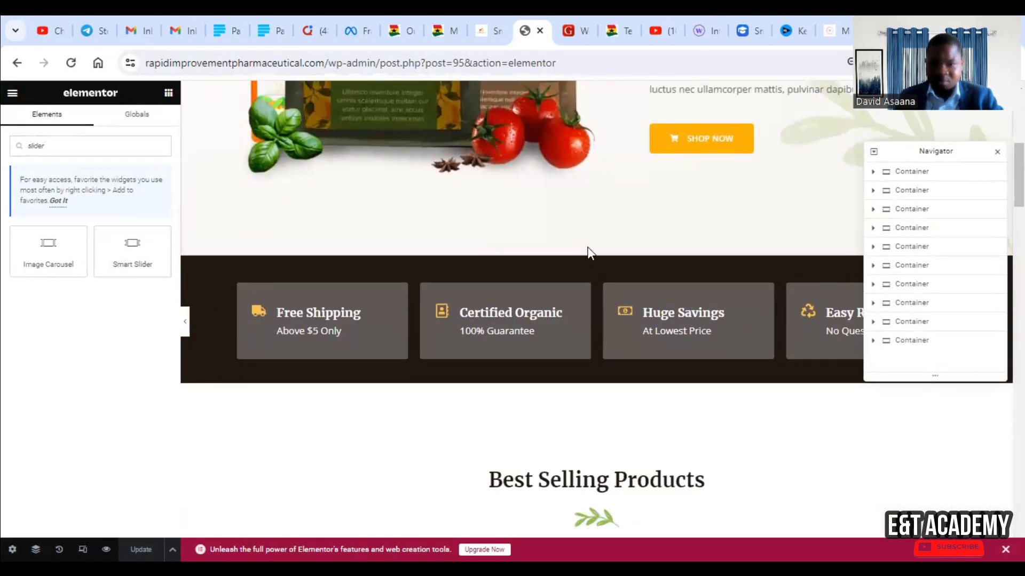
mouse_move(584, 253)
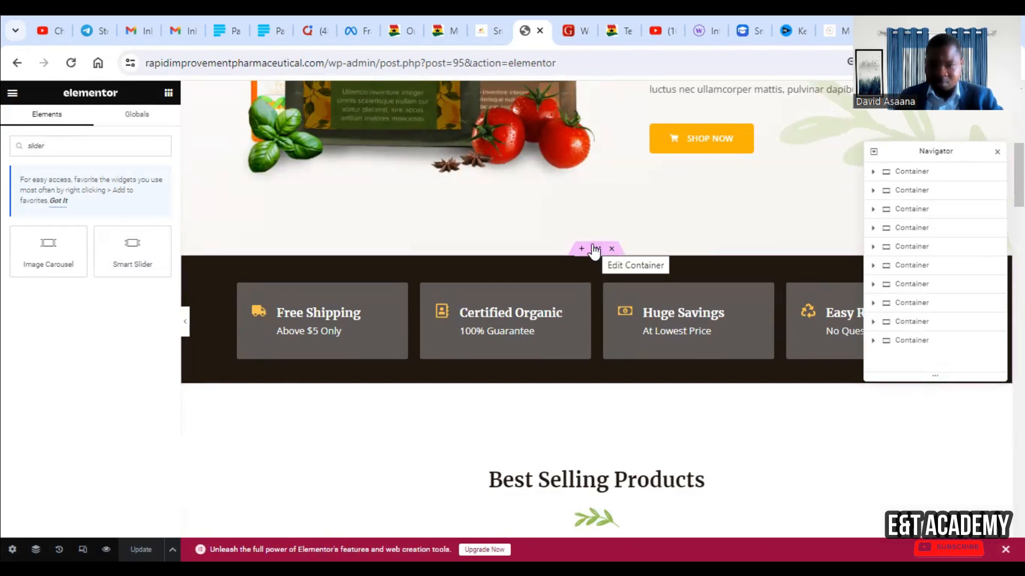
click(581, 249)
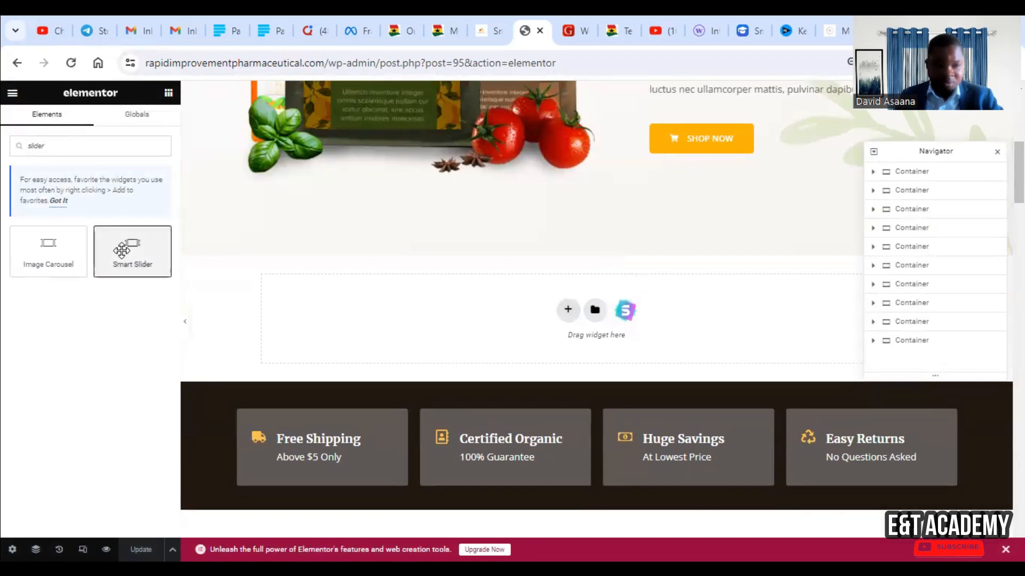
drag(122, 250, 580, 323)
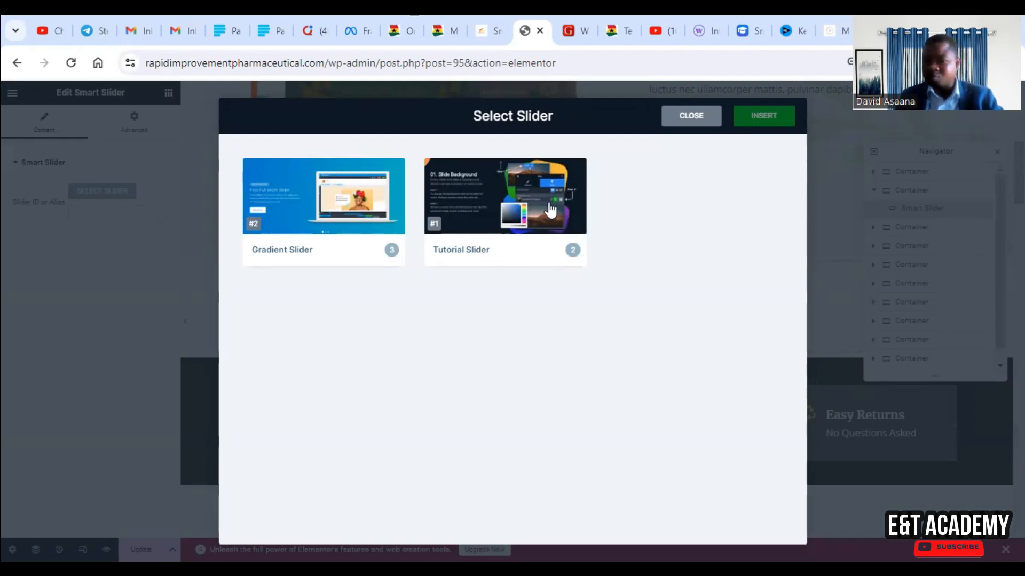
Step: Insert the Gradient Slider into the Smart Slider widget and update the homepage
click(342, 229)
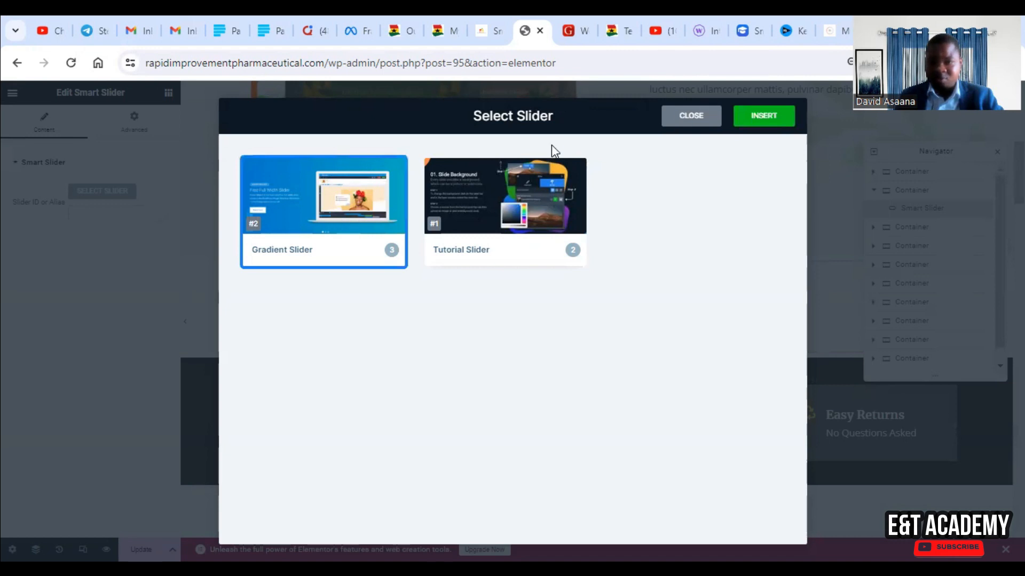
click(764, 116)
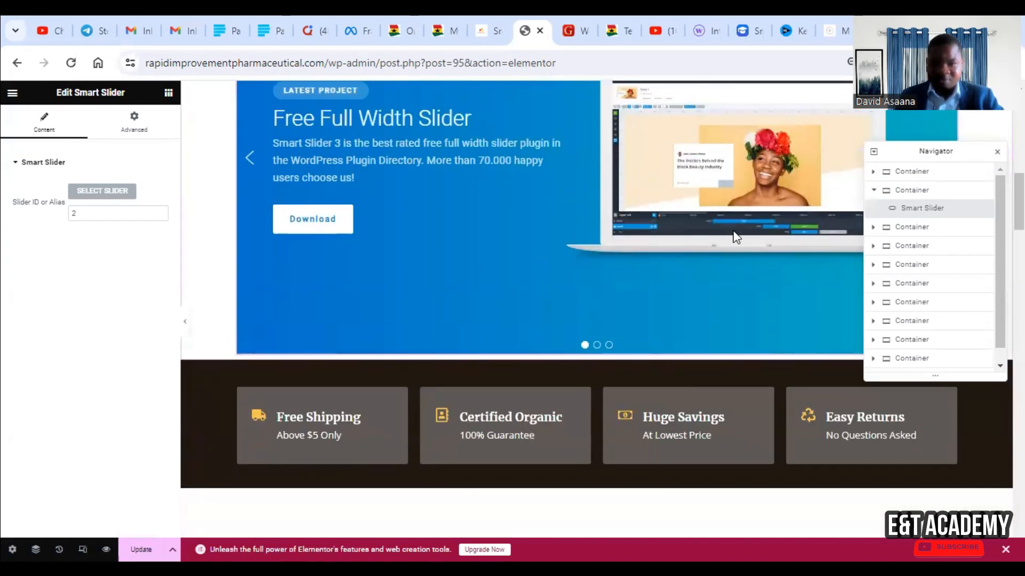
scroll(716, 219, up, 7)
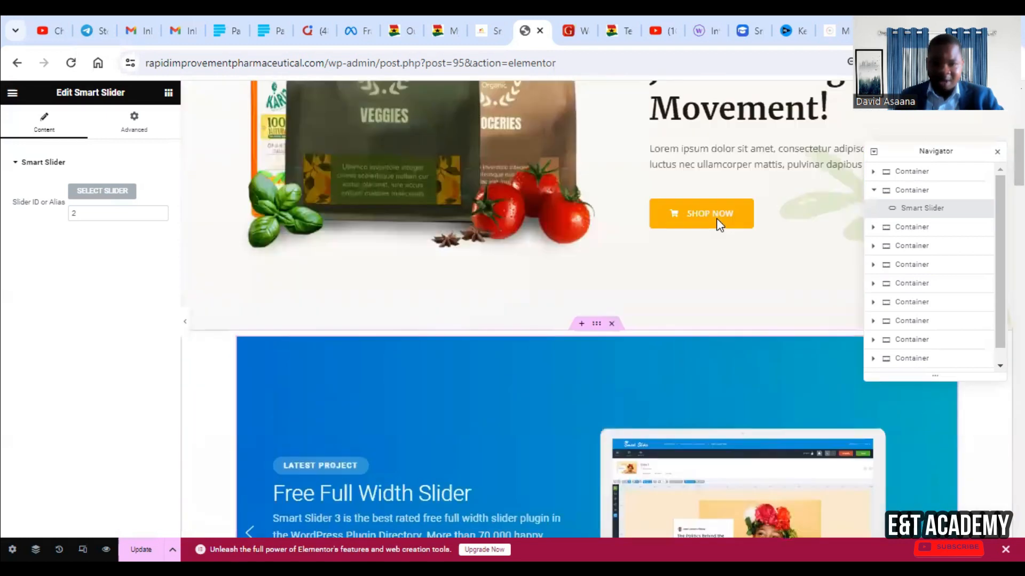
scroll(739, 222, up, 5)
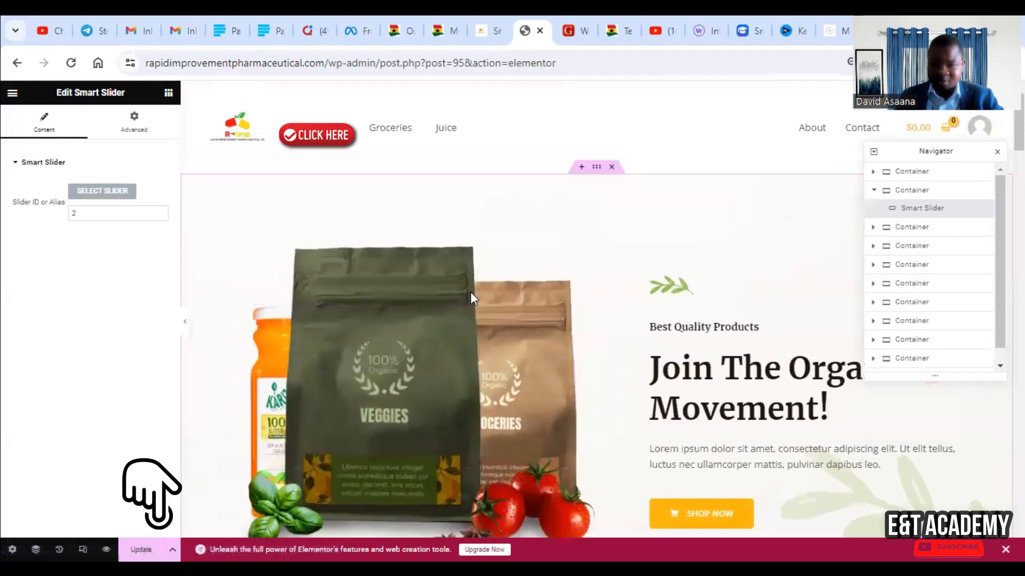
scroll(470, 292, down, 8)
click(141, 549)
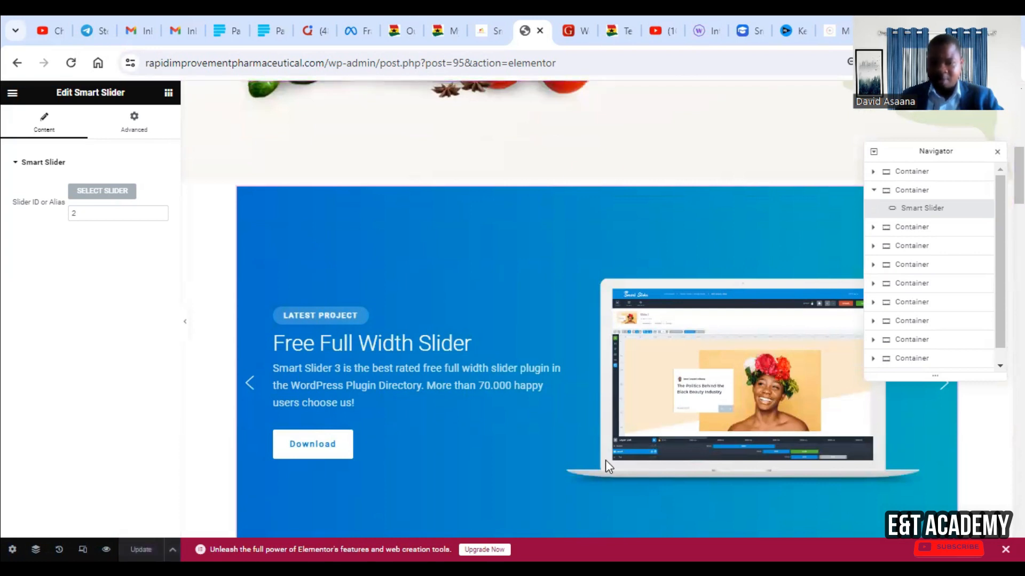
Step: Return to the Gradient Slider admin page and open the site's live homepage from there in a new browser tab
click(487, 32)
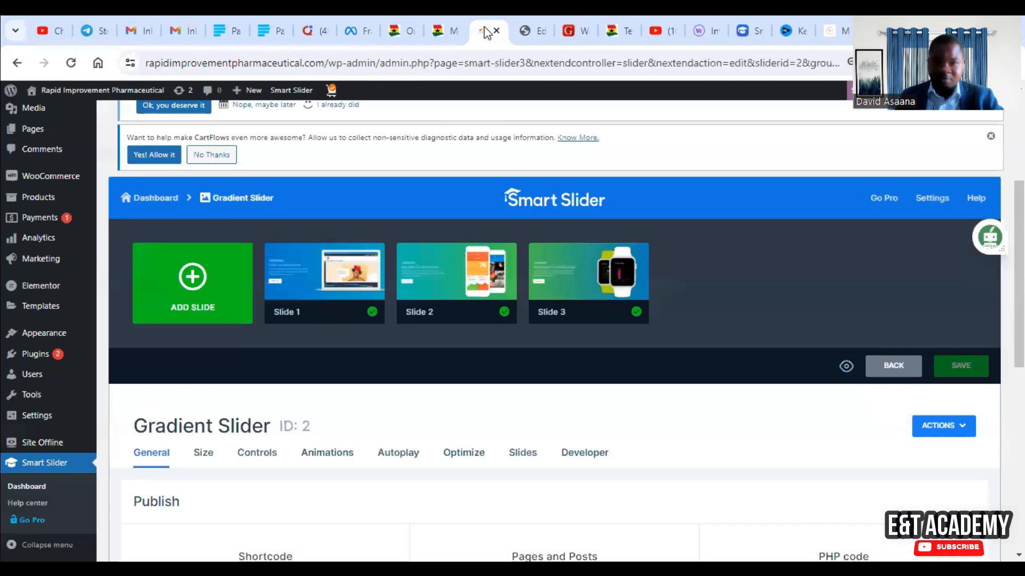
click(524, 27)
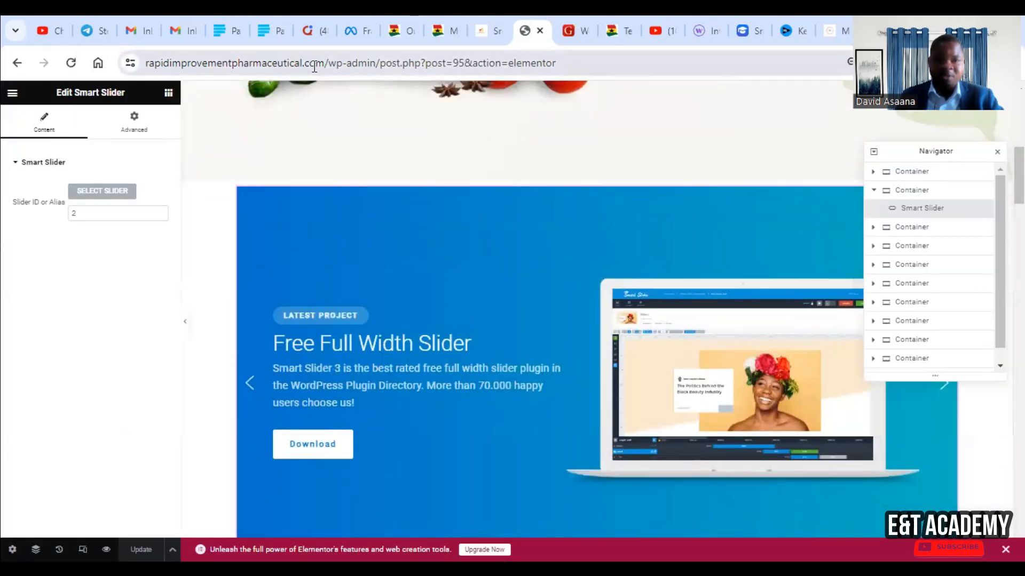
click(488, 30)
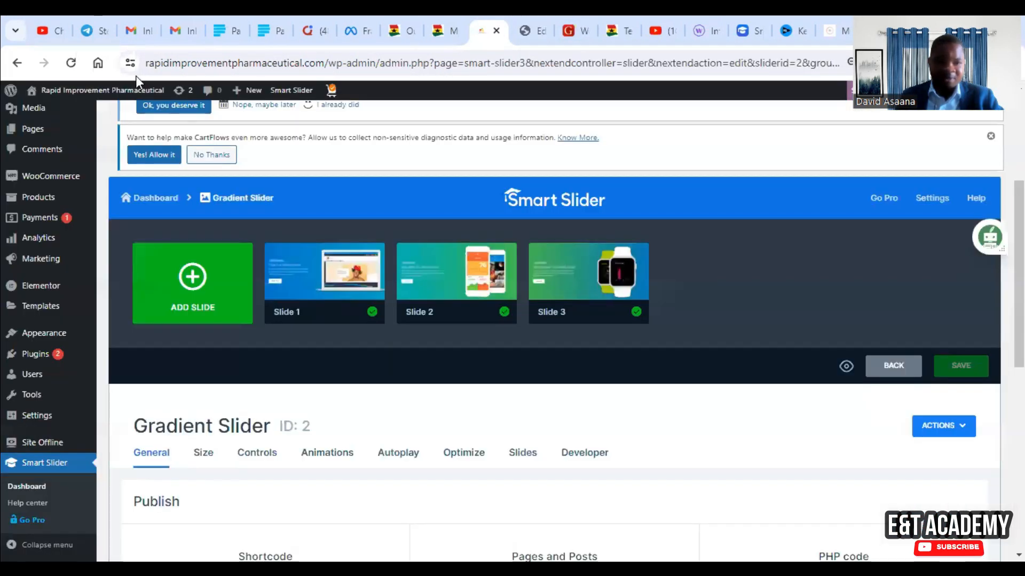
right_click(128, 97)
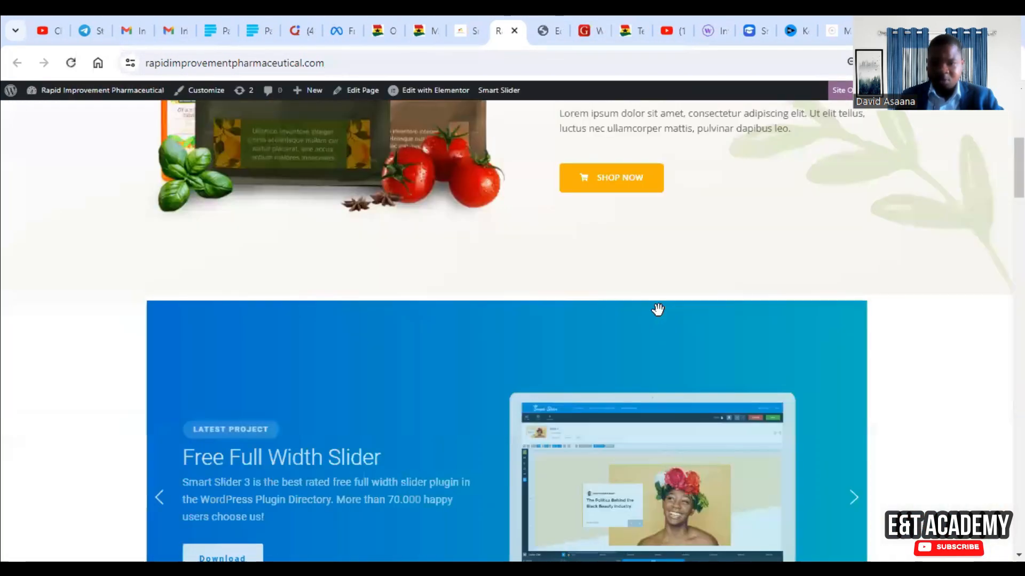
Step: Check the published slider on the live homepage by advancing it to the third slide
scroll(658, 310, down, 5)
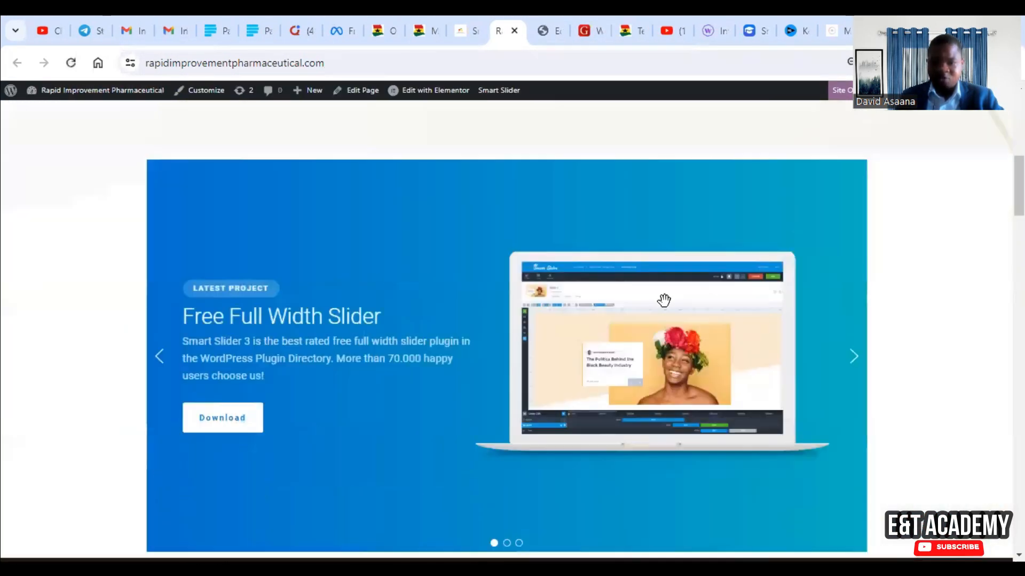
scroll(840, 235, up, 3)
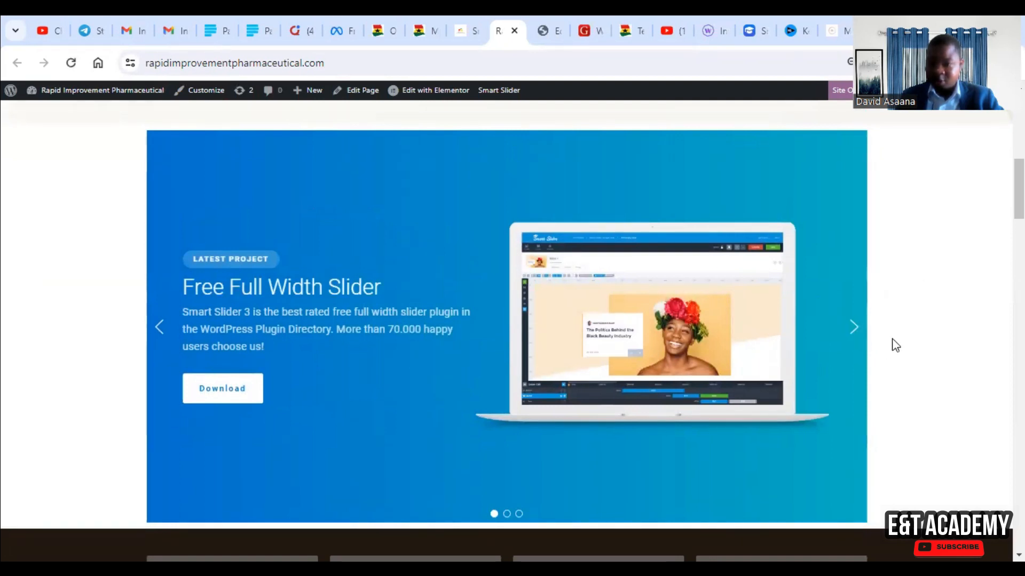
click(854, 327)
click(854, 327)
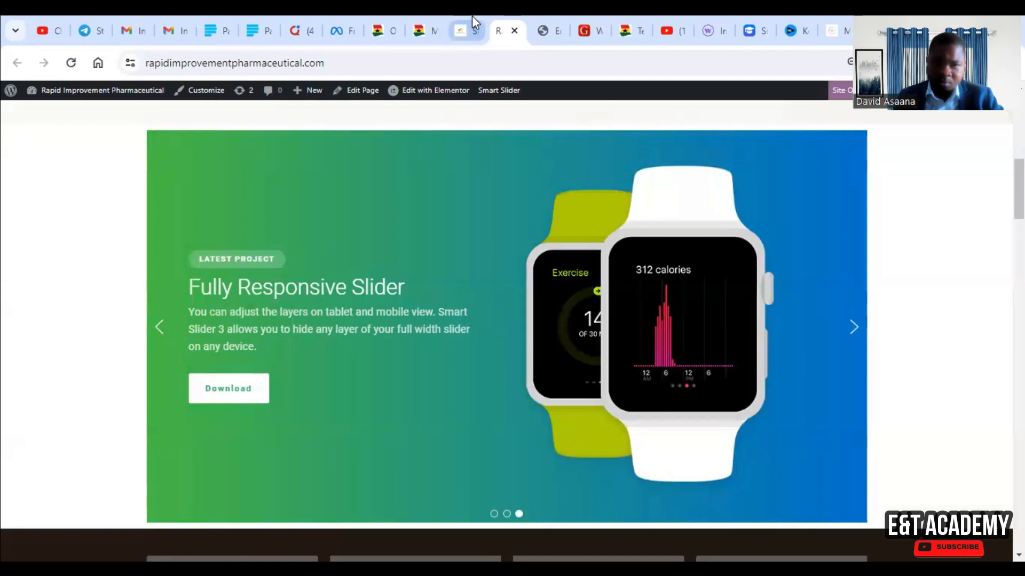
Step: Return to the Gradient Slider's admin page and open Slide 1 for editing
click(468, 31)
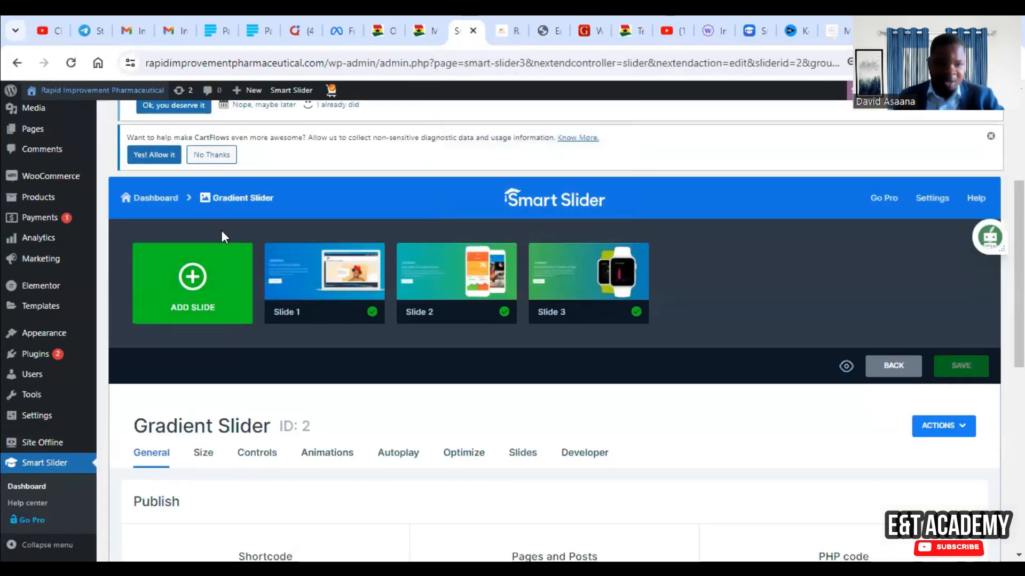
scroll(495, 132, up, 4)
scroll(418, 243, down, 5)
mouse_move(343, 230)
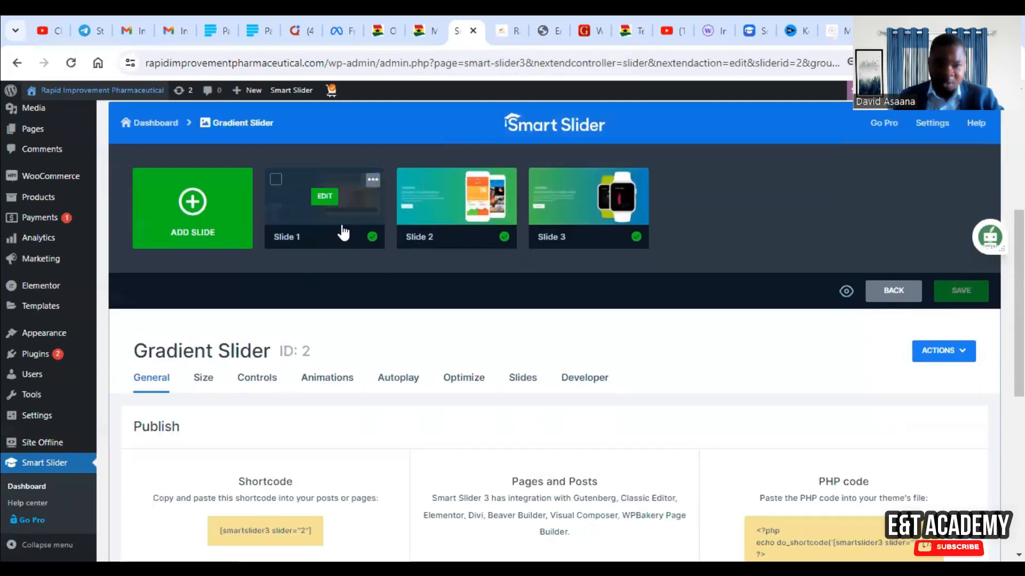
click(322, 197)
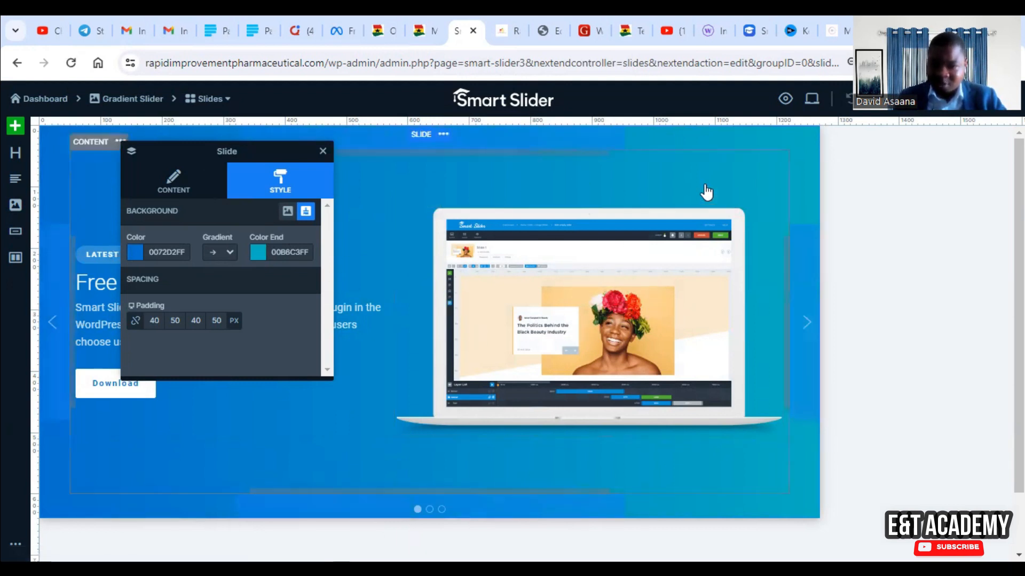
Step: Replace the laptop image on Slide 1 with a newly uploaded product photo of the Hyowell 20 injection box
click(633, 298)
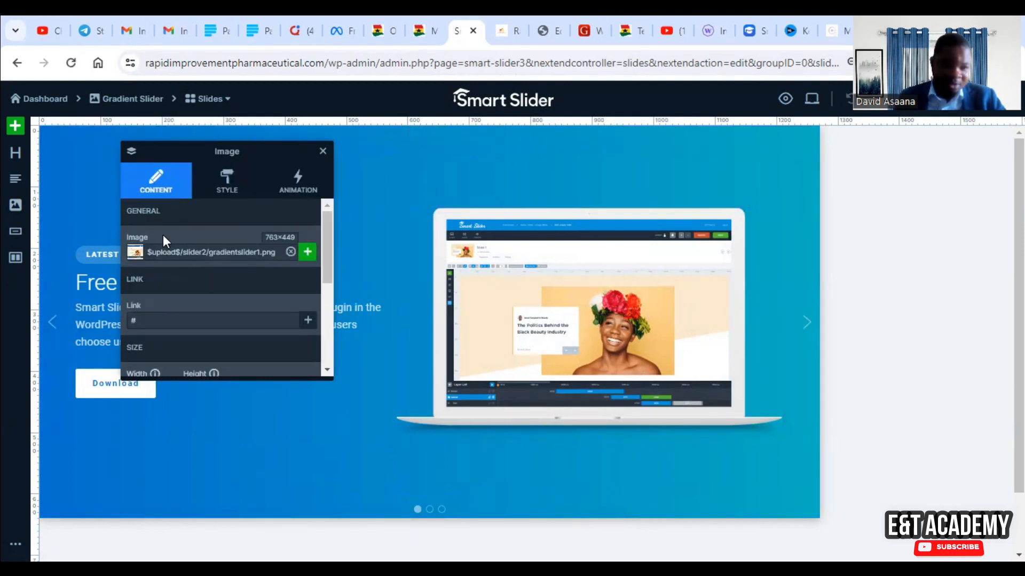
click(308, 252)
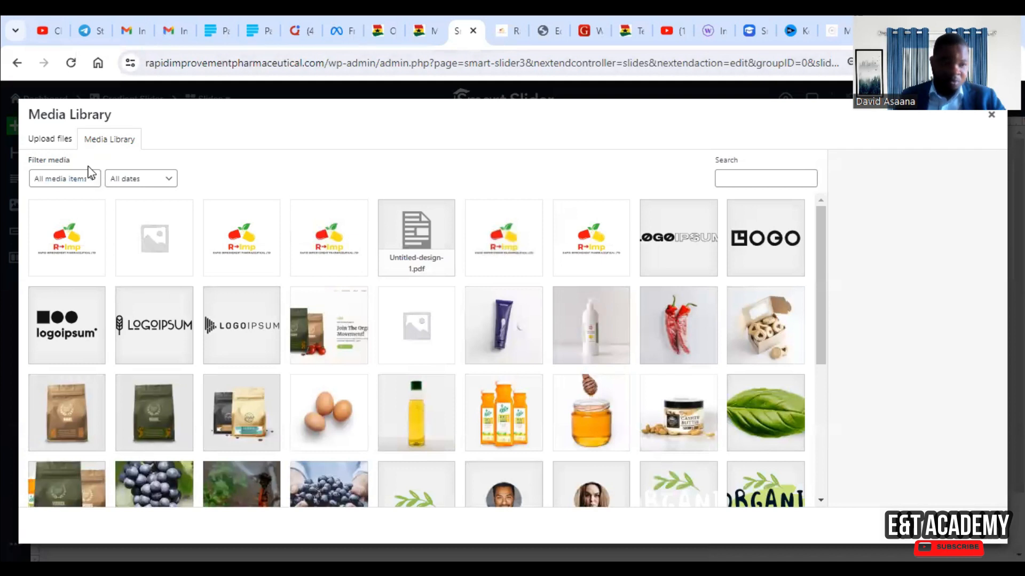
click(59, 143)
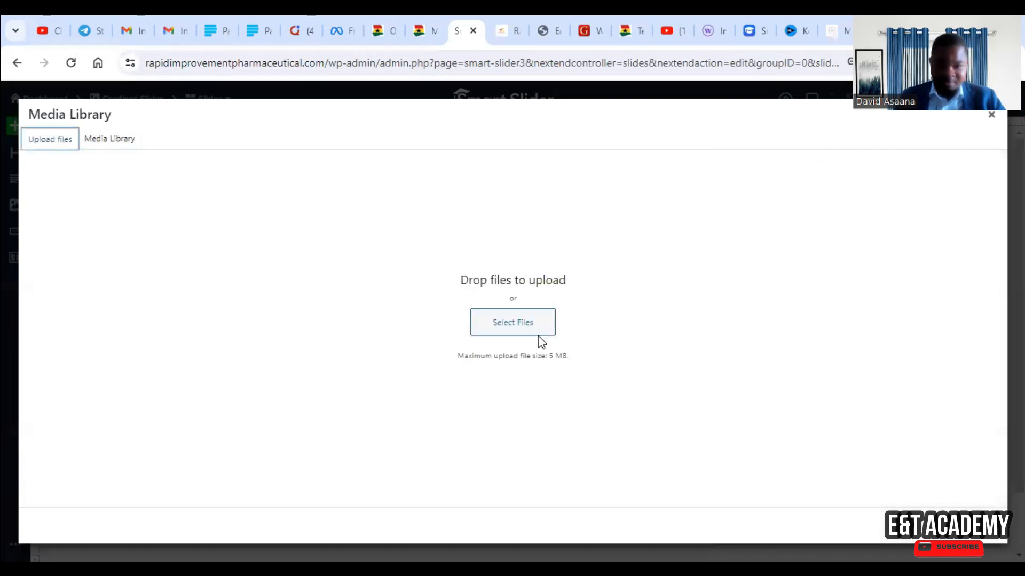
click(513, 322)
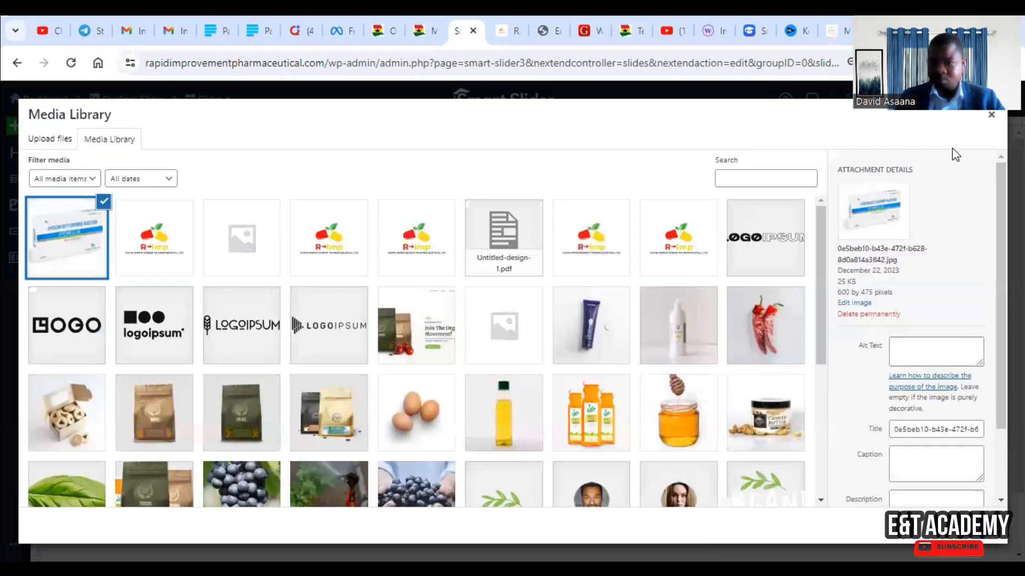
click(981, 536)
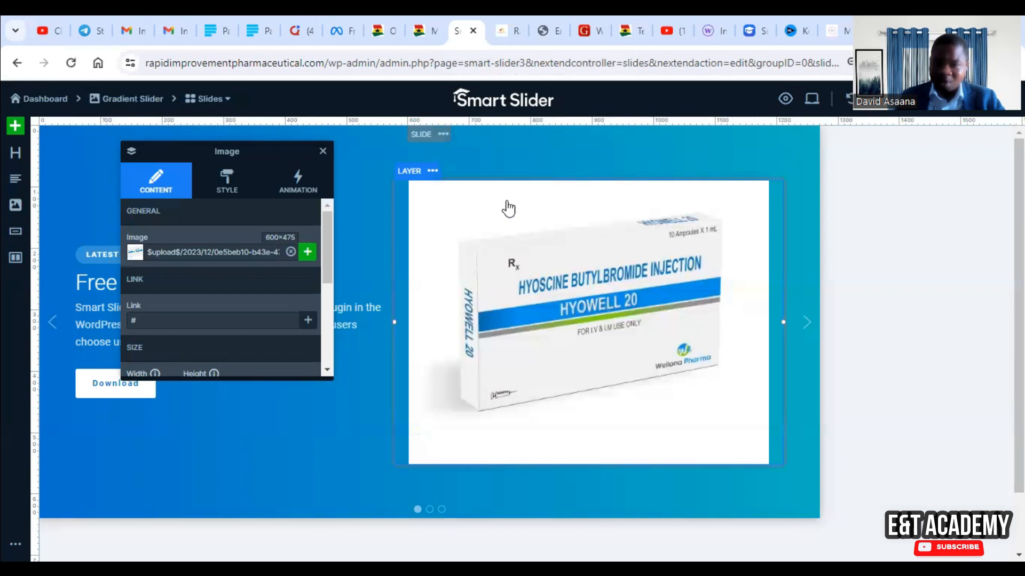
Step: Copy the site's shop page address, rapidimprovementpharmaceutical.com/index.php/shop/, and set it as the product image's link
click(502, 25)
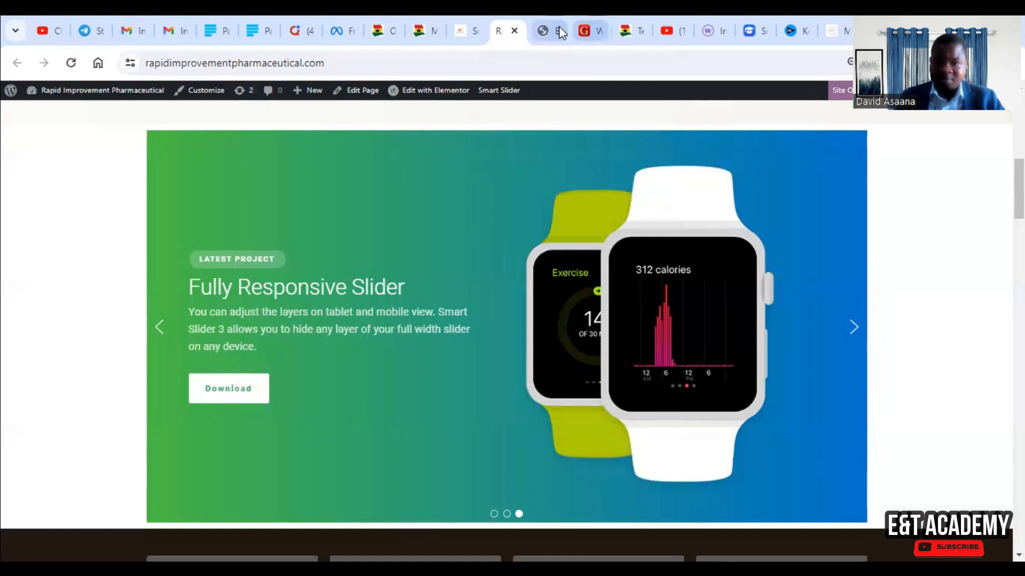
click(469, 23)
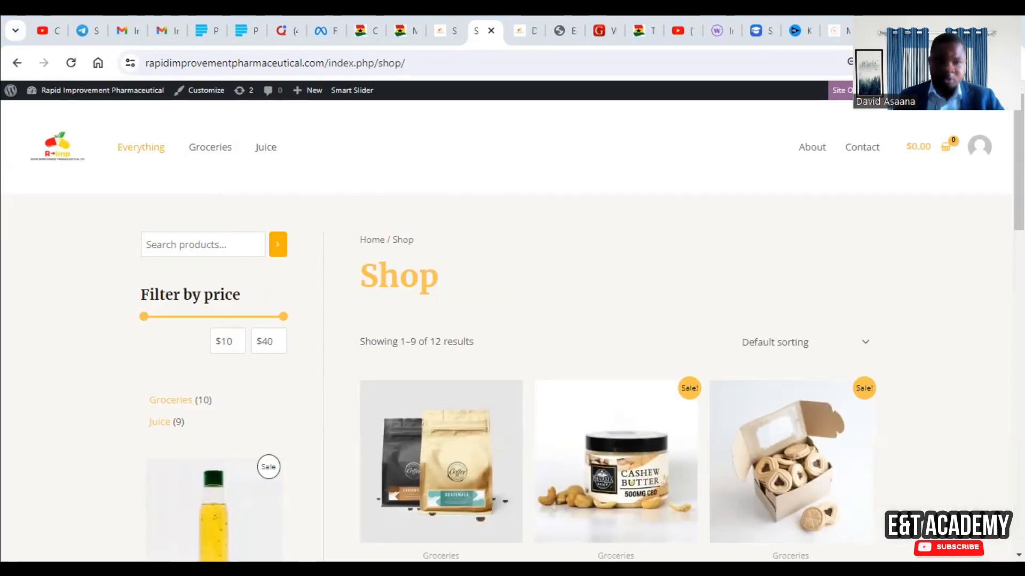
click(319, 64)
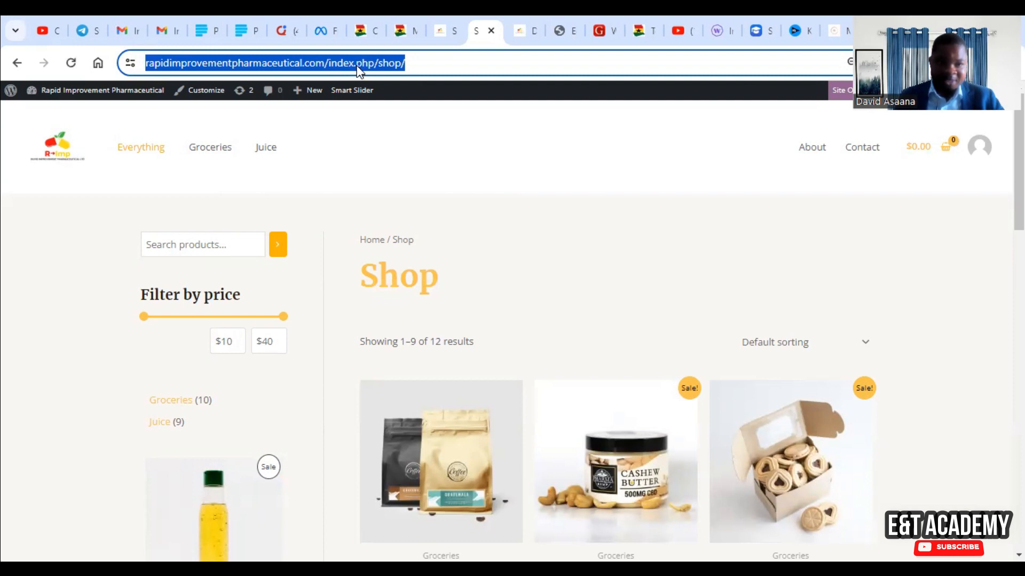
key(ctrl+c)
key(ctrl+shift+Tab)
click(187, 322)
key(ctrl+v)
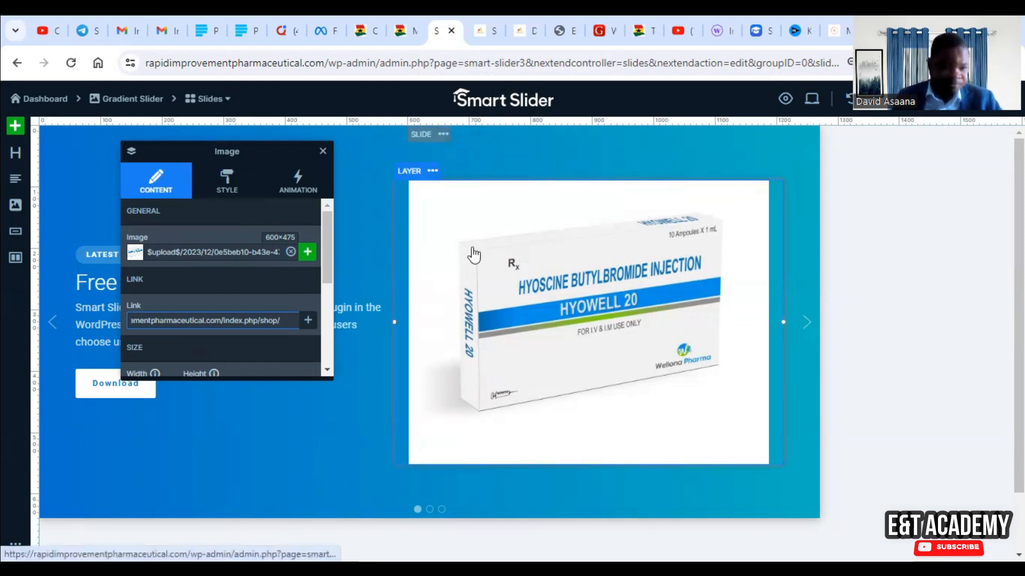
Step: Look through the product image layer's content and style settings, including its responsive, position and size options
scroll(212, 299, down, 5)
scroll(212, 300, up, 5)
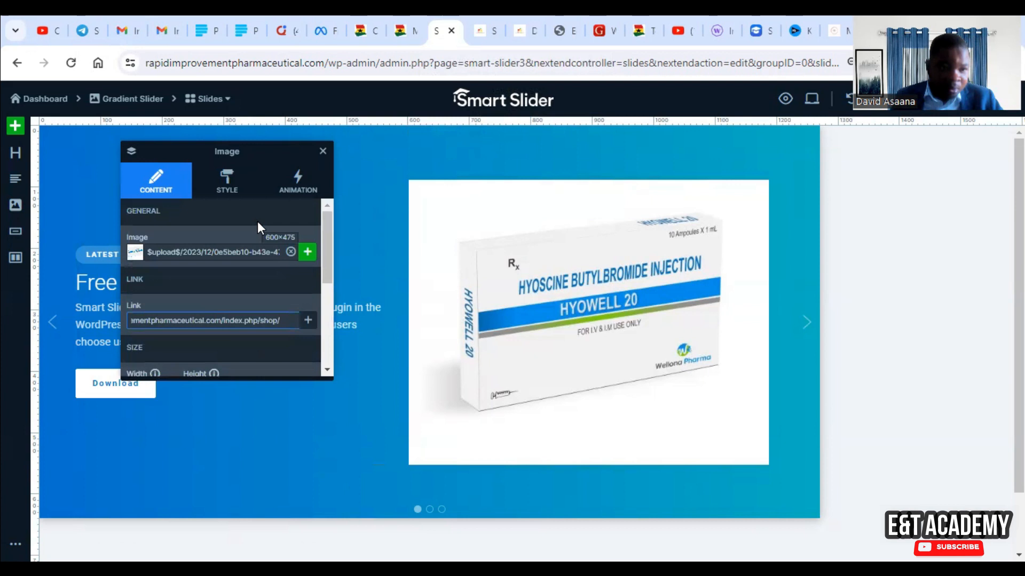
click(231, 190)
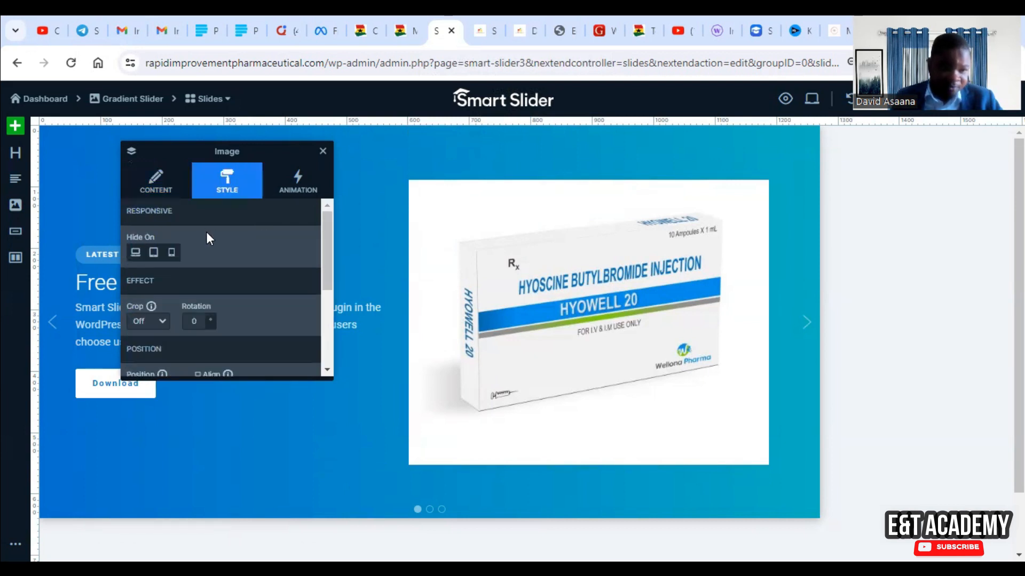
scroll(207, 235, down, 5)
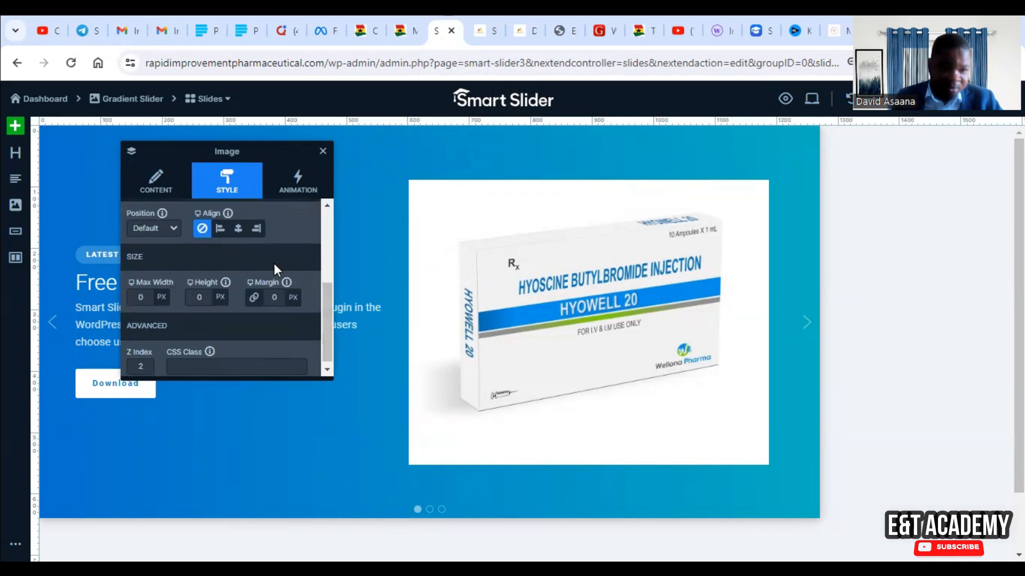
scroll(274, 263, up, 3)
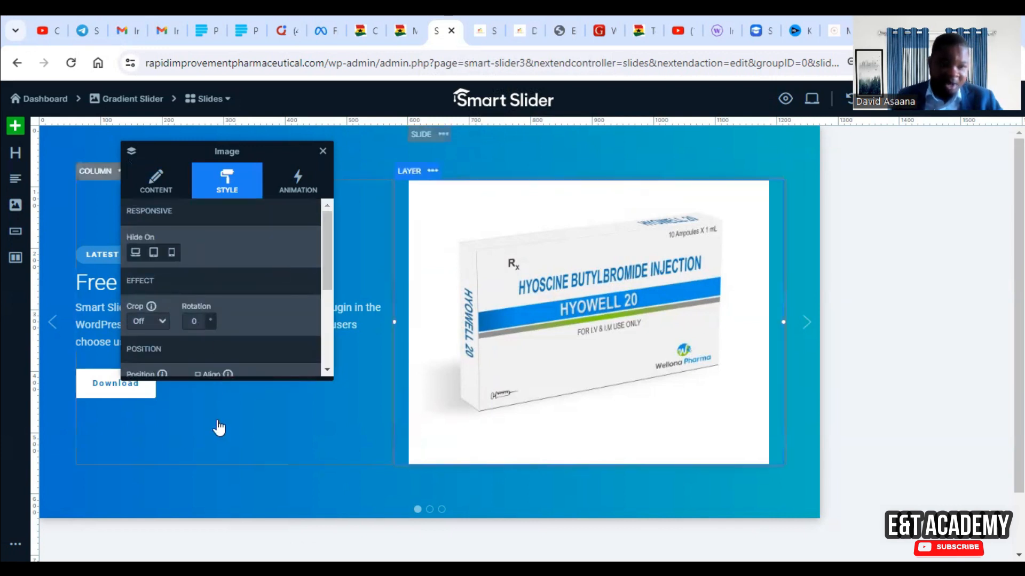
Step: Select the column holding the slide's text and move its settings window clear of that text
click(237, 422)
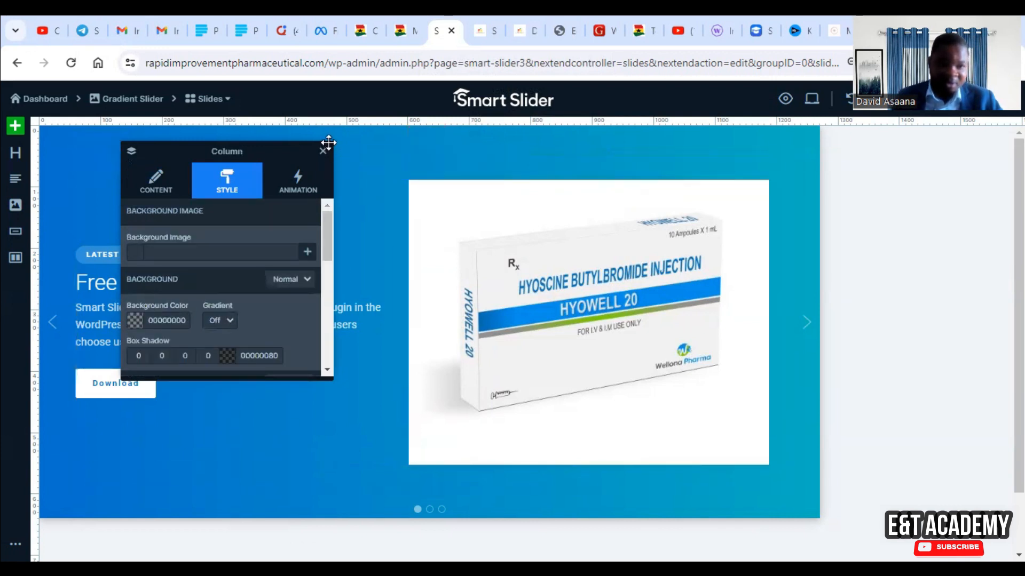
drag(259, 155, 976, 174)
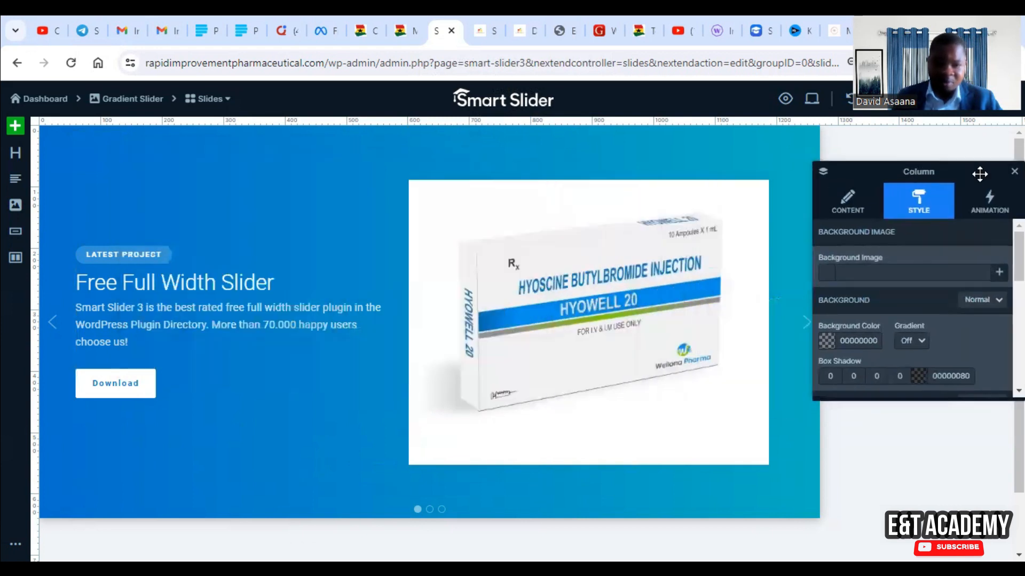